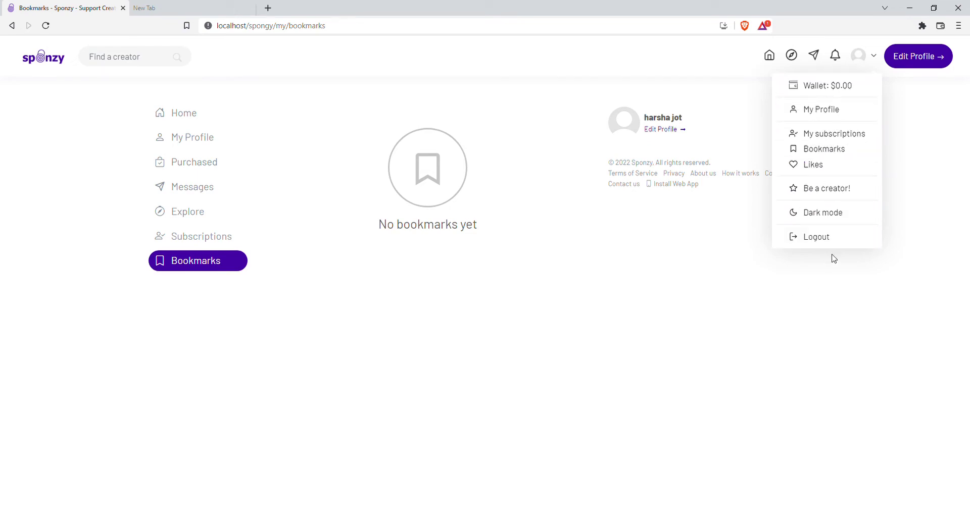
Step: Log out of the current account and sign in to the site as Admin with the account password
click(826, 241)
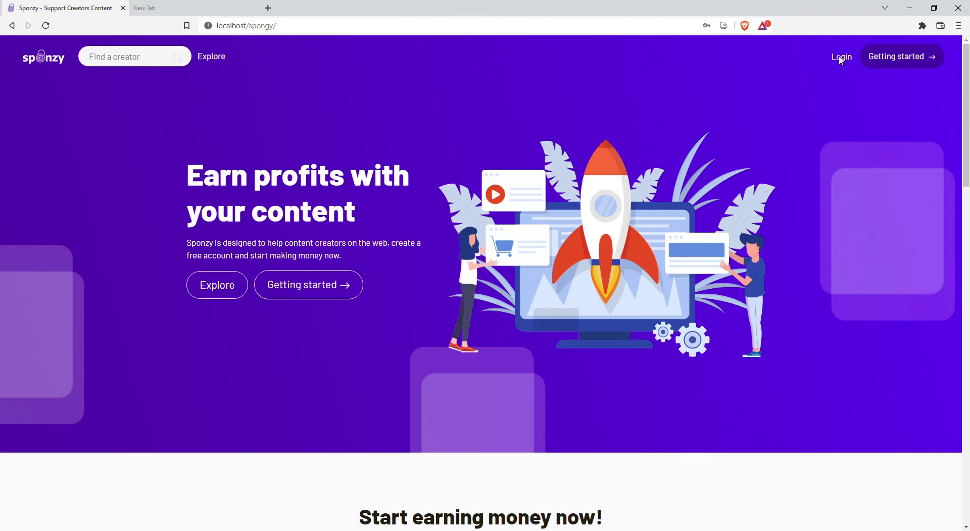
click(840, 58)
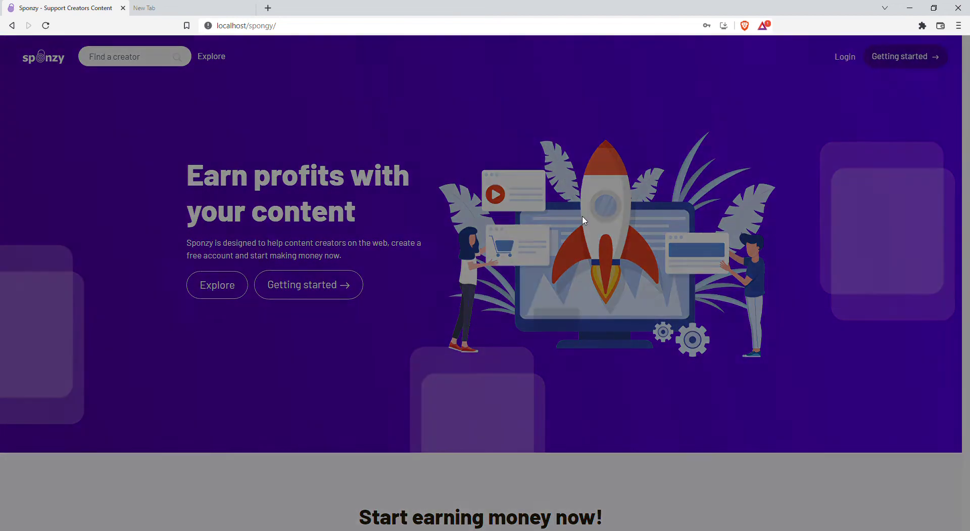
text(ad)
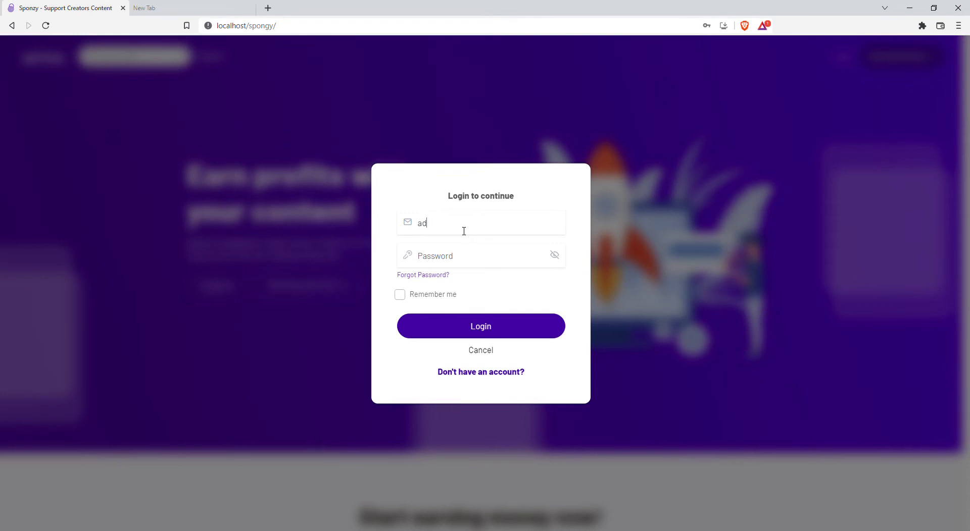
key(Down)
key(Return)
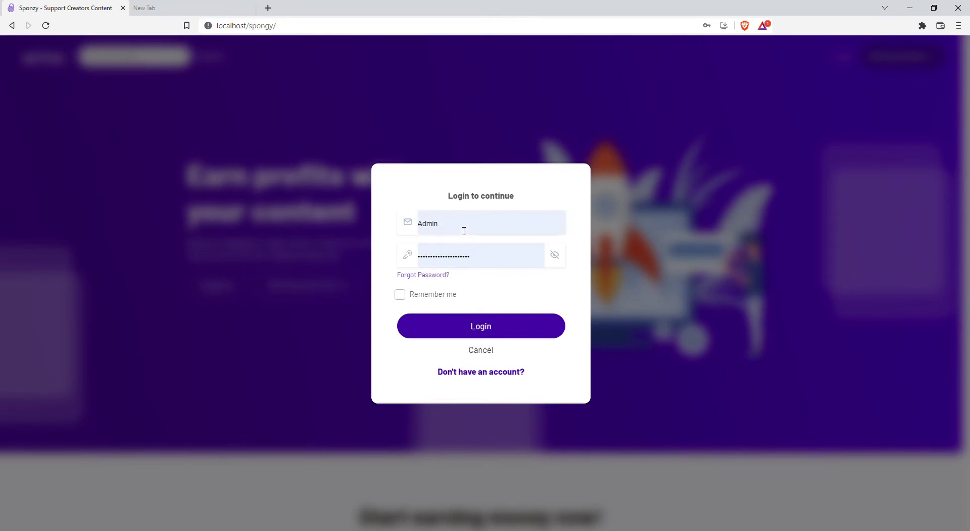
text(•••)
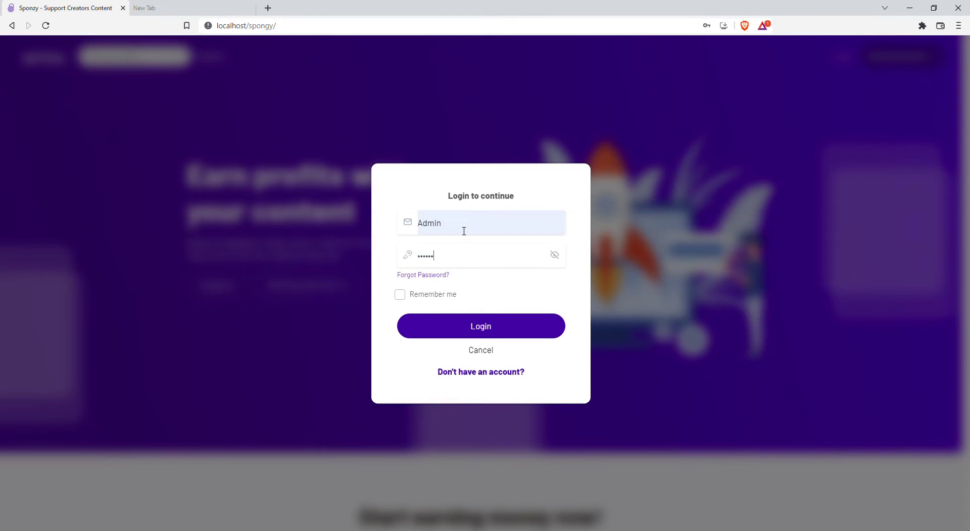
key(Return)
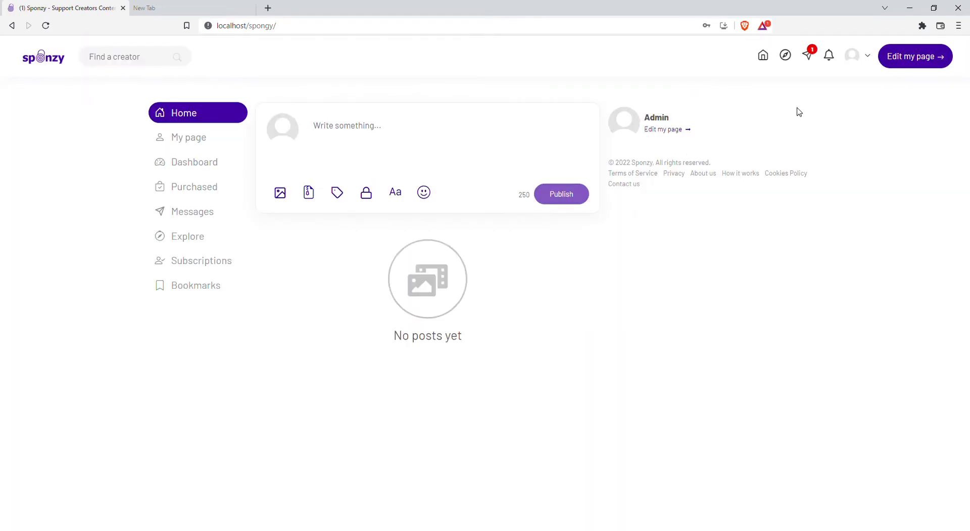
Step: Open the admin panel and examine the options in the General settings
click(852, 56)
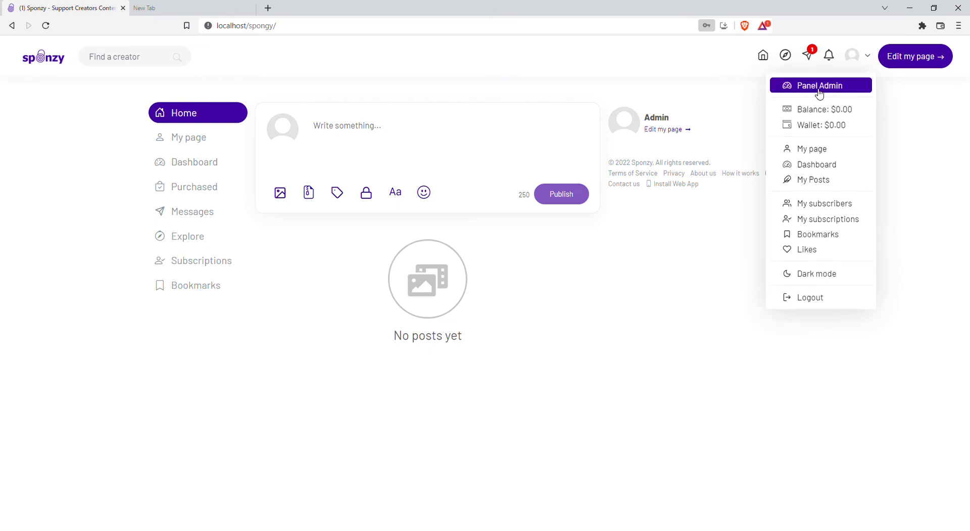
click(831, 86)
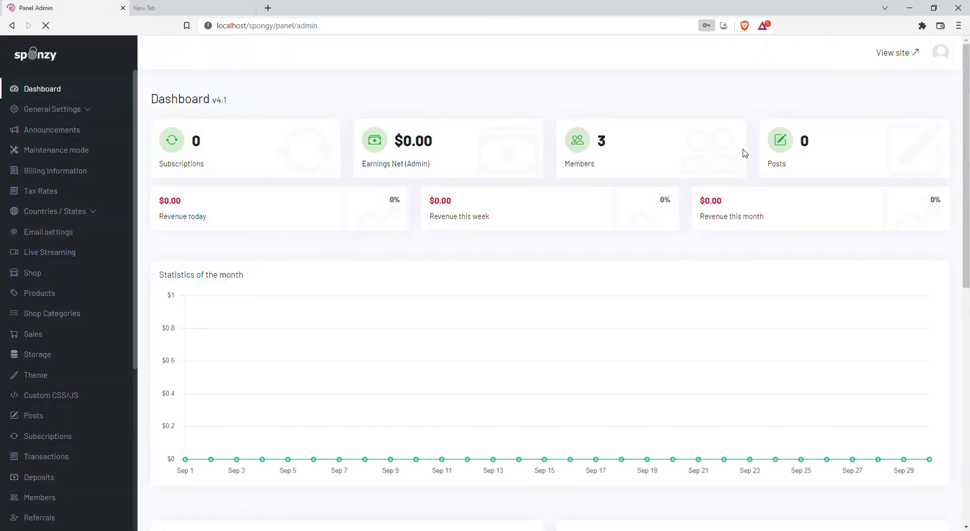
click(74, 110)
click(60, 133)
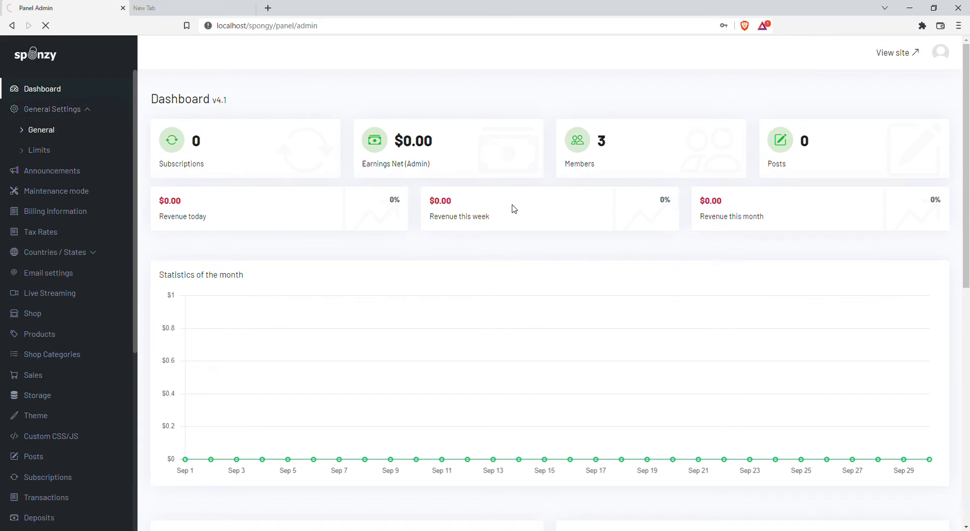
scroll(439, 213, down, 15)
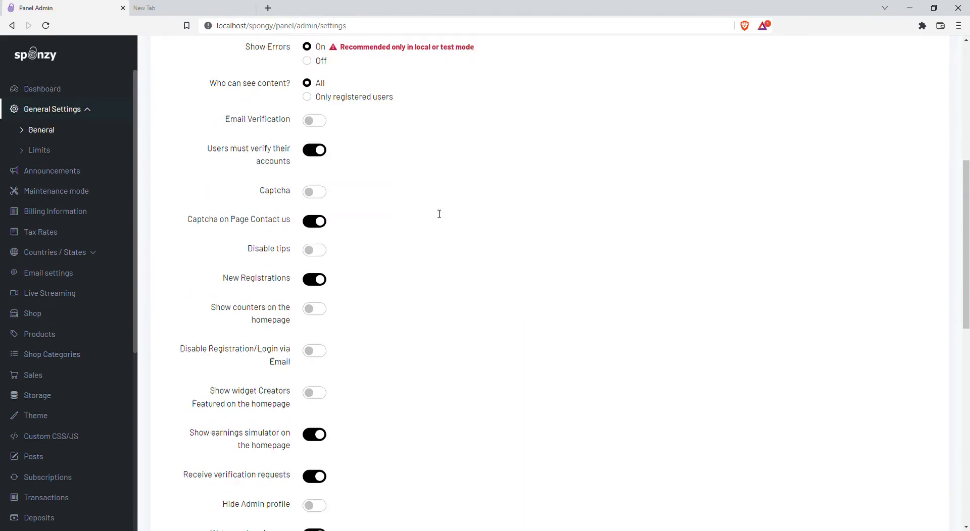
scroll(439, 214, up, 13)
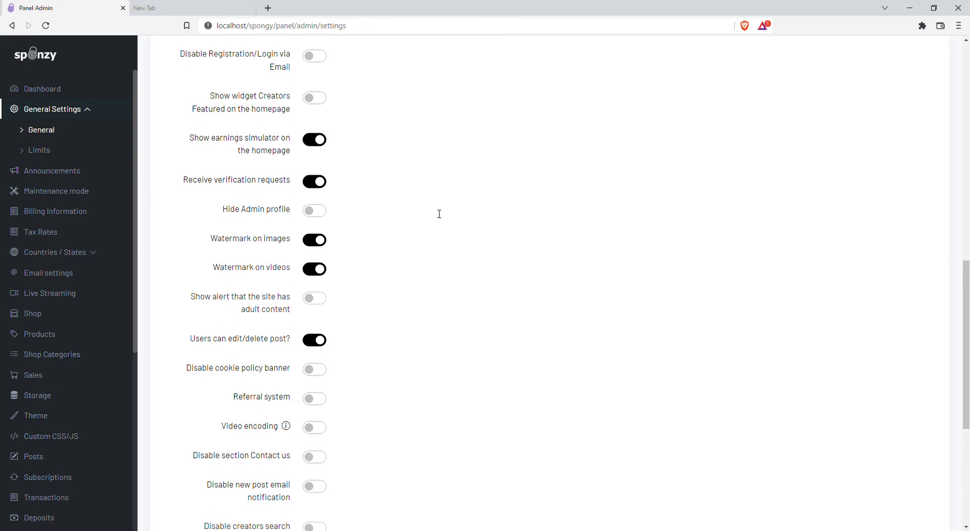
Step: Examine the Limits, Announcements, Maintenance mode and Billing Information settings
click(39, 152)
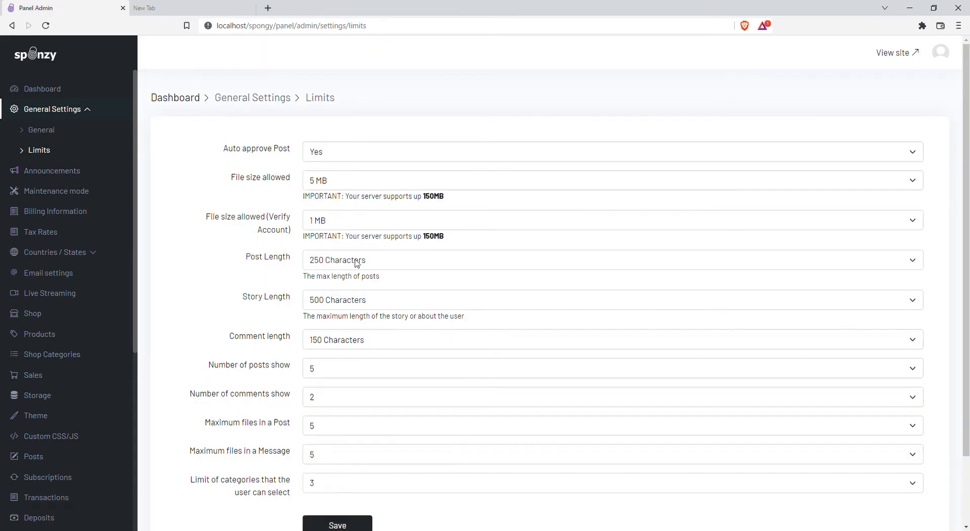
scroll(335, 319, down, 3)
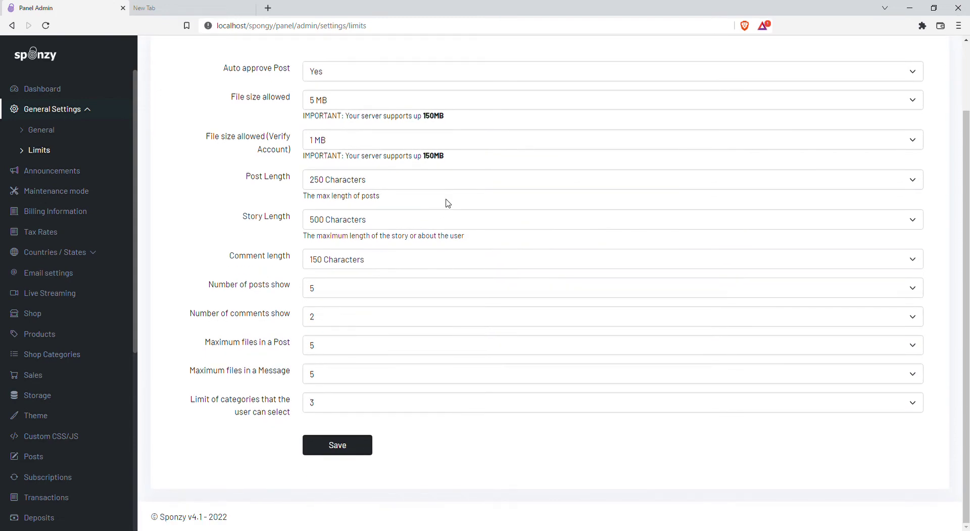
click(50, 171)
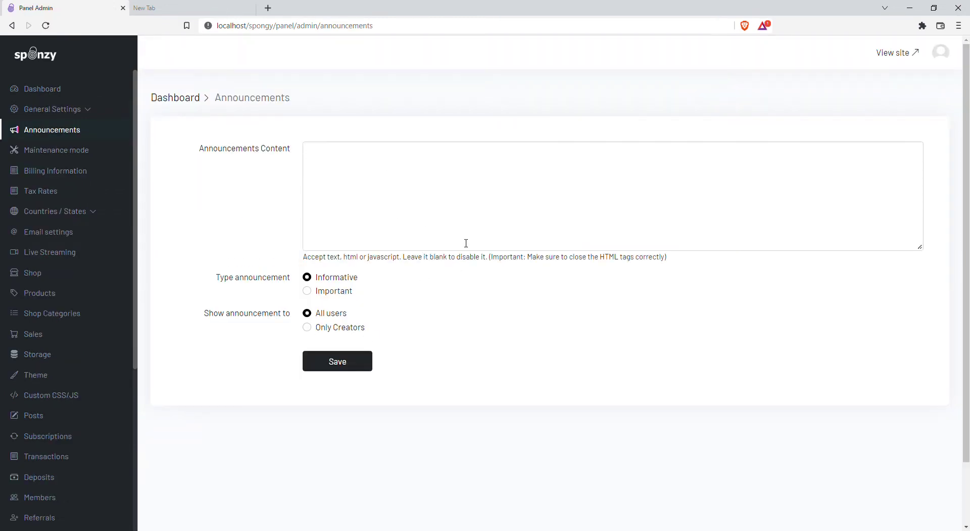
click(41, 148)
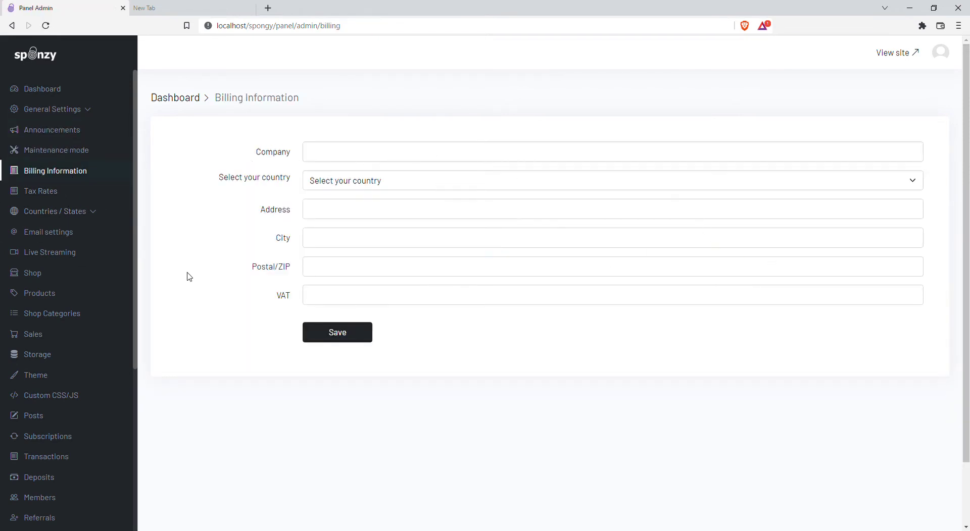
Step: Start a new tax rate and choose India as its country
click(46, 192)
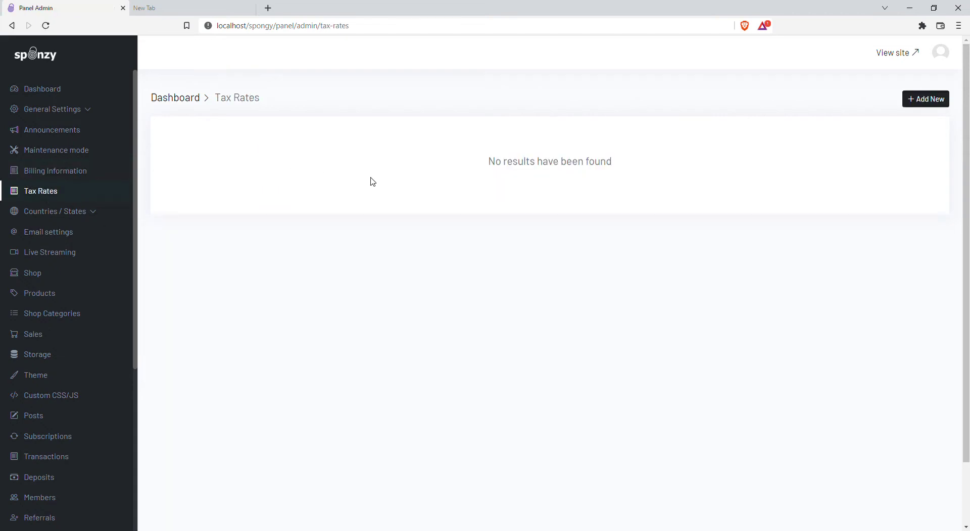
click(920, 101)
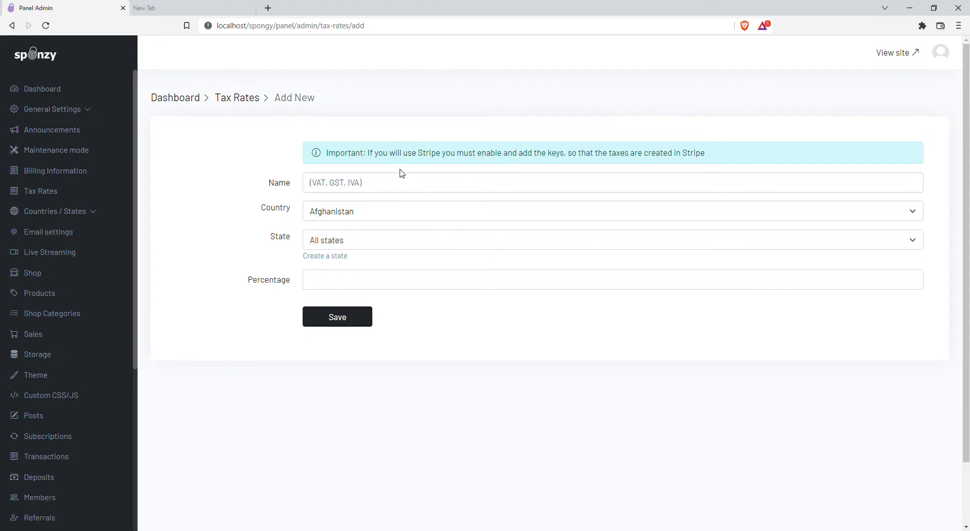
click(378, 213)
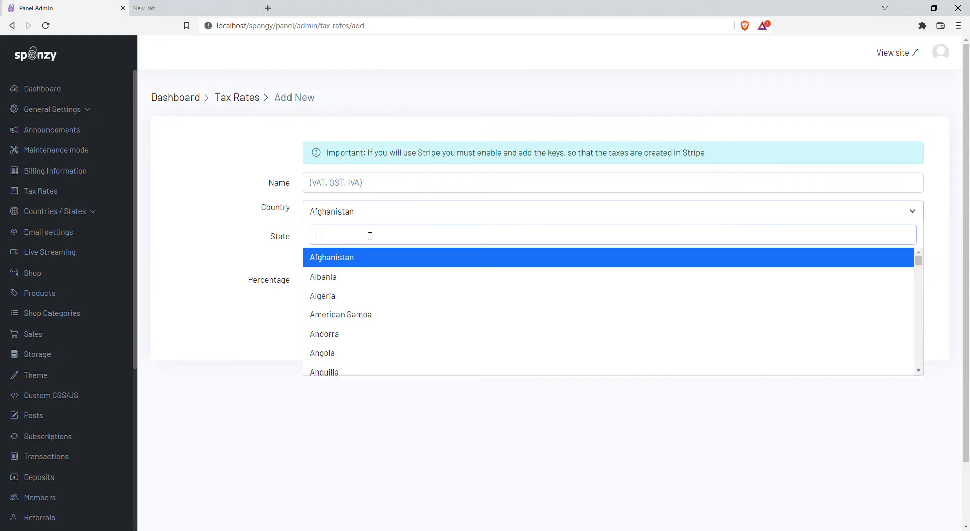
text(induia)
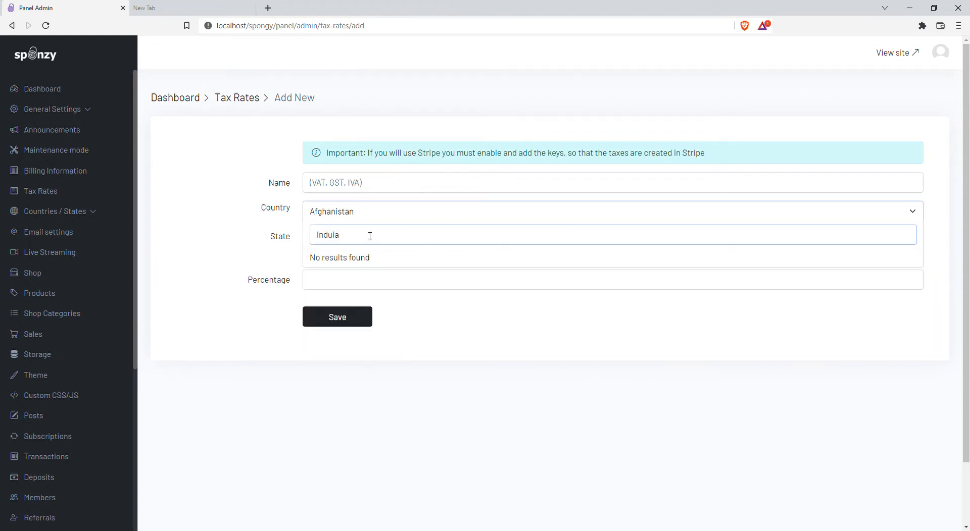
key(BackSpace)
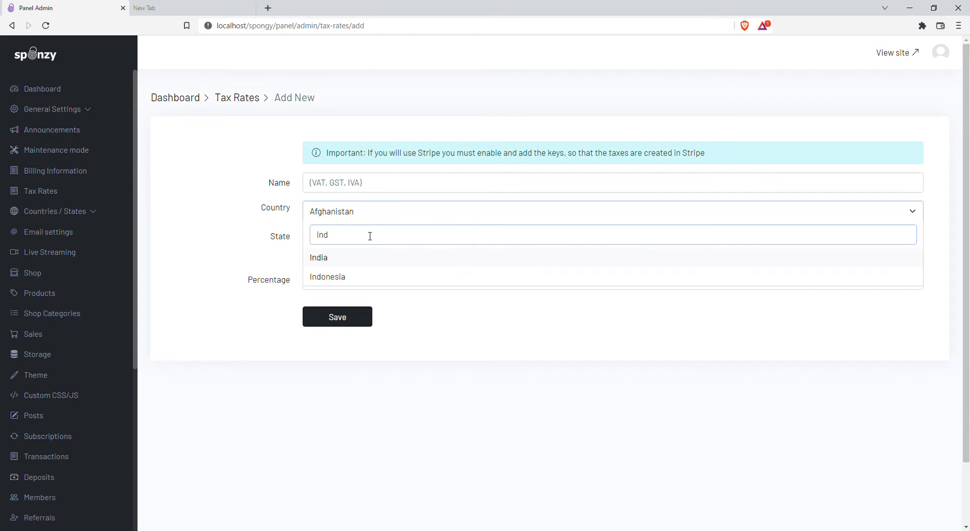
click(348, 260)
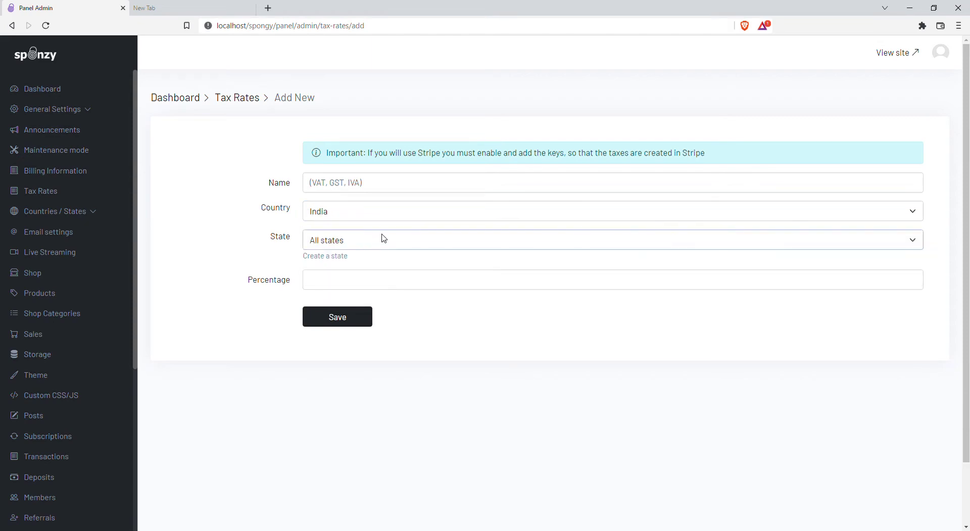
Step: Set the new tax rate's percentage to 9 and its name to 7, and save it
click(326, 284)
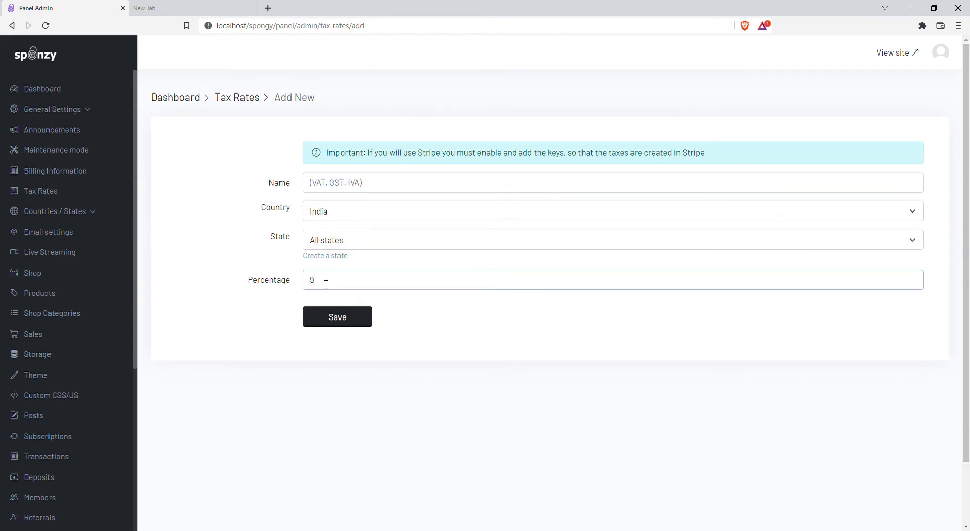
click(356, 182)
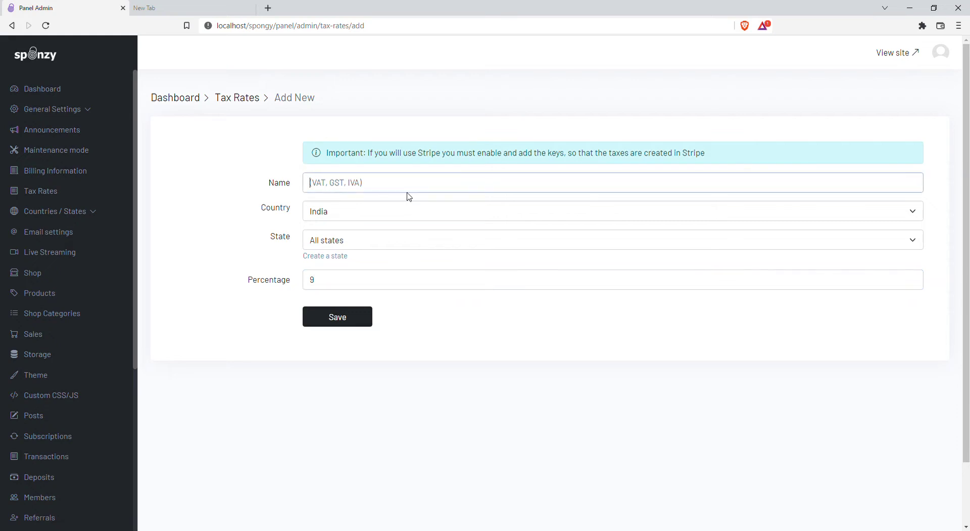
text(7)
click(349, 321)
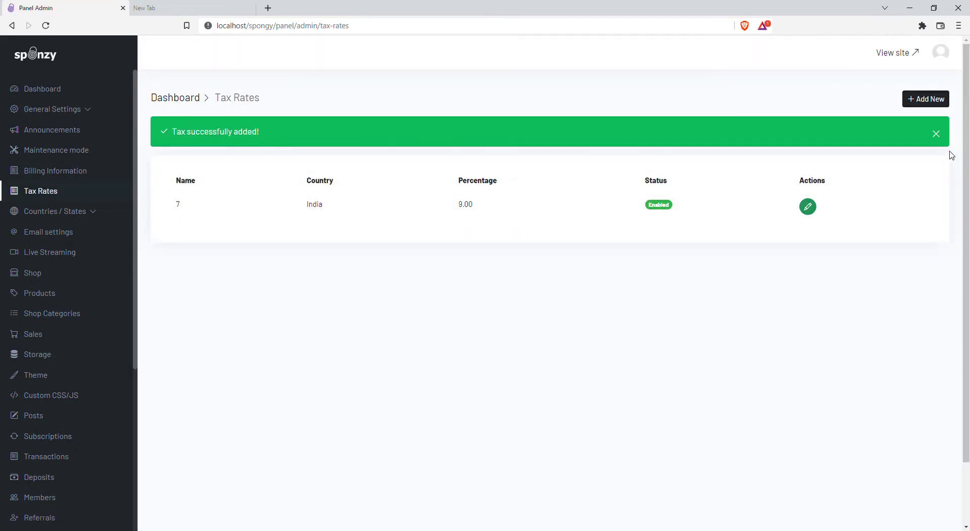
Step: Rename the India tax rate as VAT and save the change
click(932, 102)
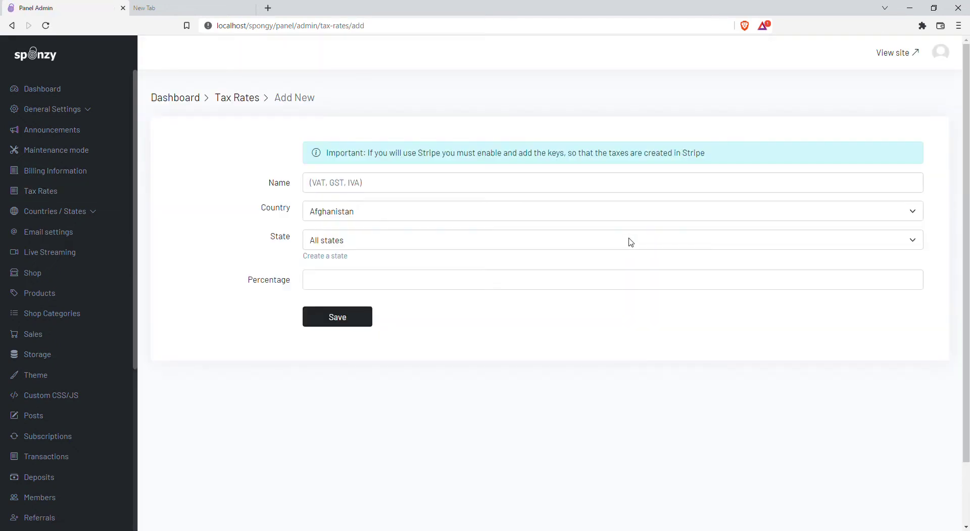
click(12, 26)
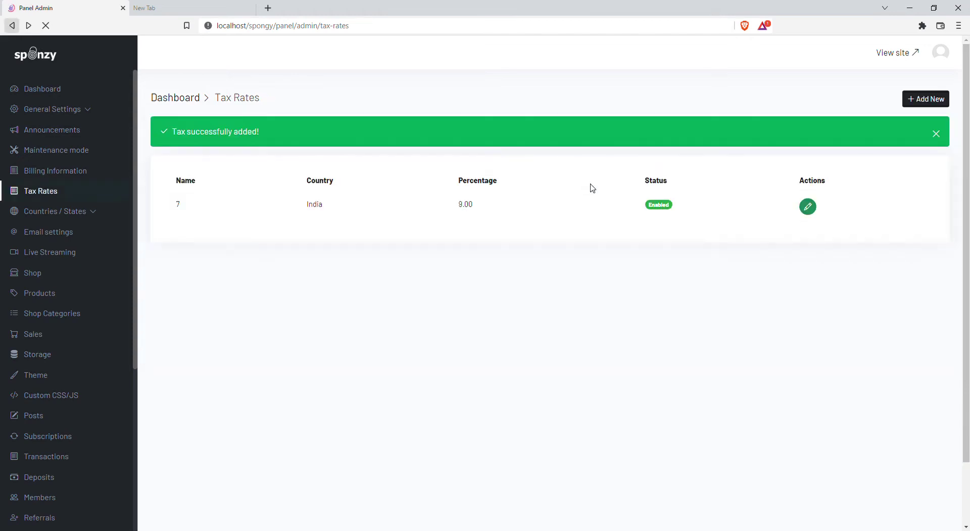
click(808, 207)
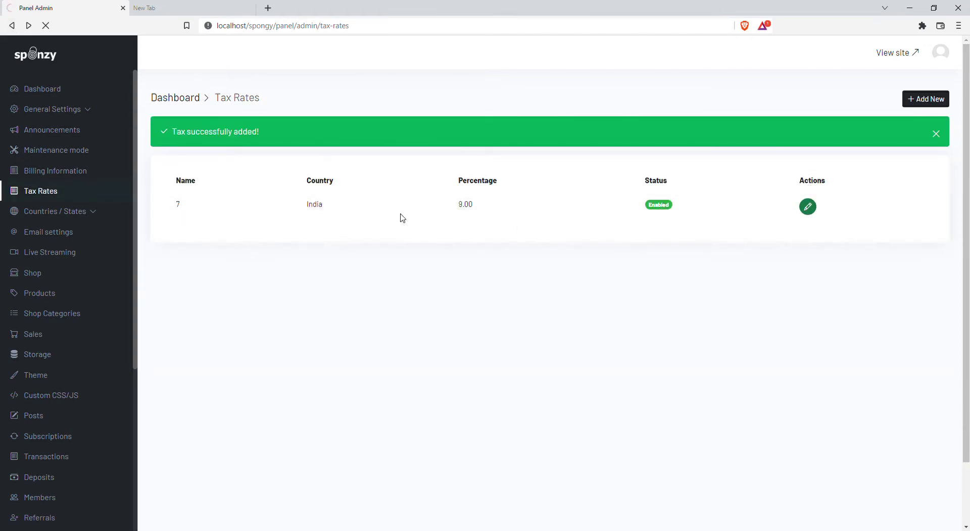
double_click(349, 161)
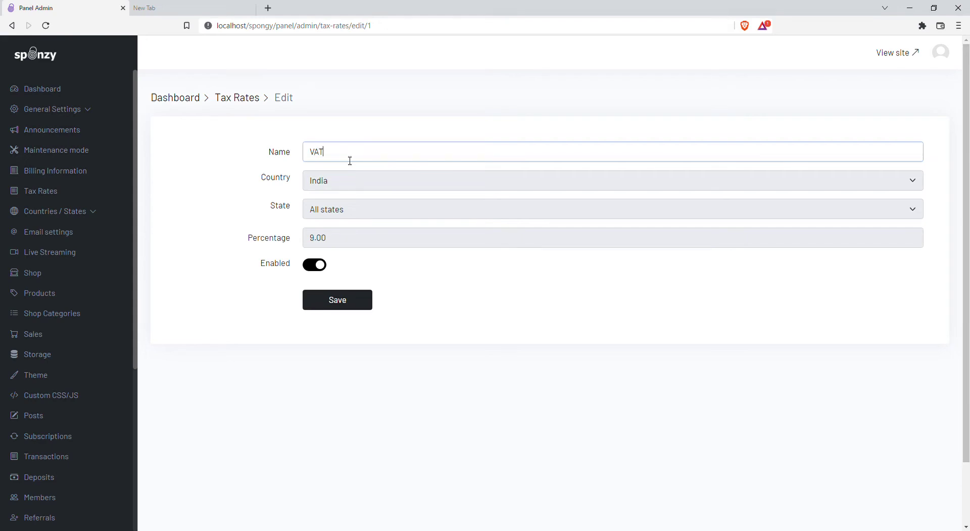
click(334, 300)
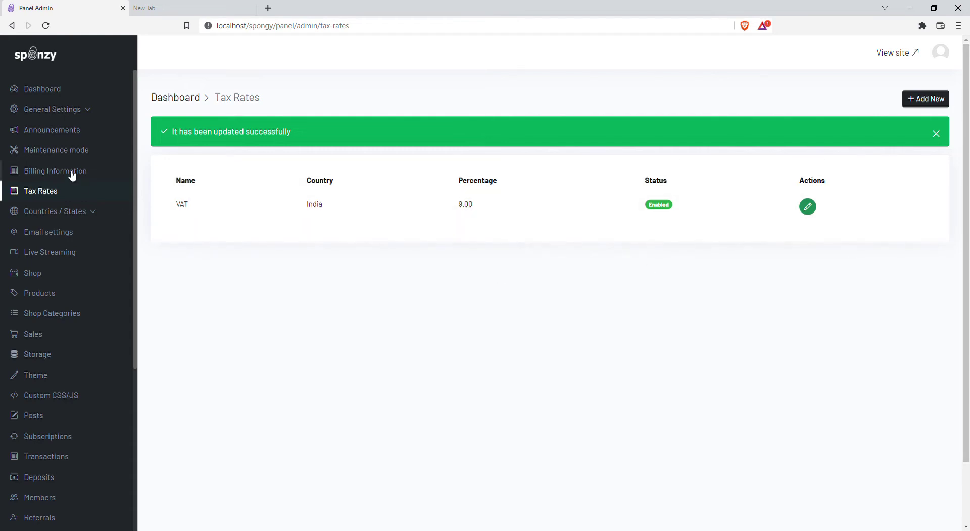
Step: Examine the list of countries, the States page and the Email settings
click(120, 207)
click(40, 231)
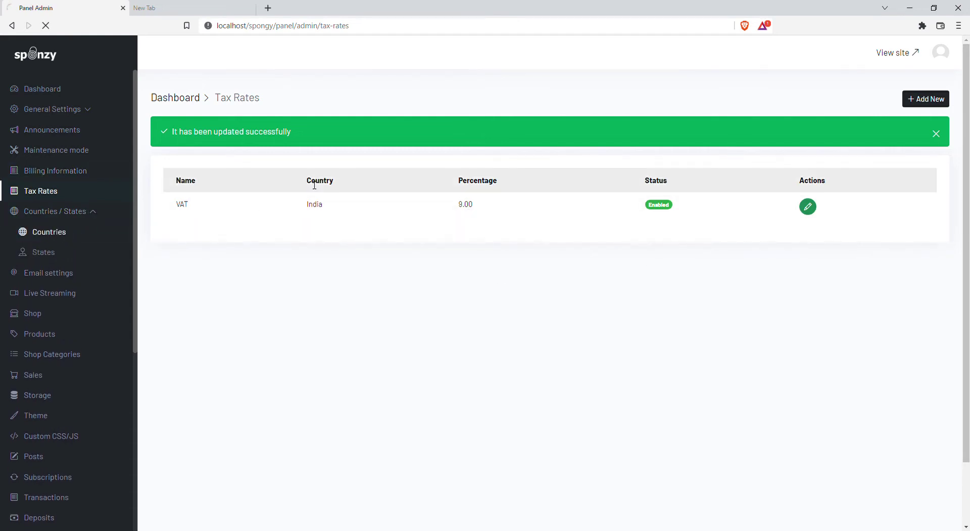
scroll(392, 282, down, 12)
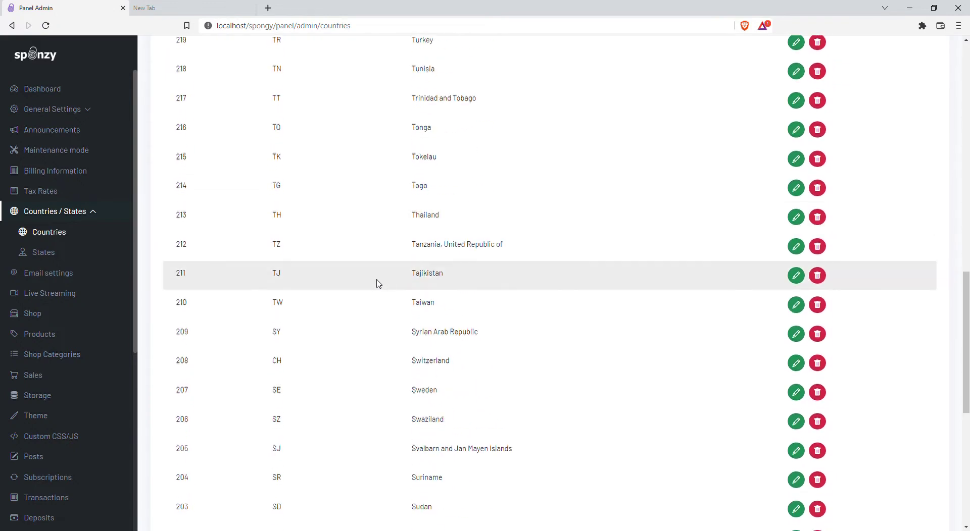
click(45, 254)
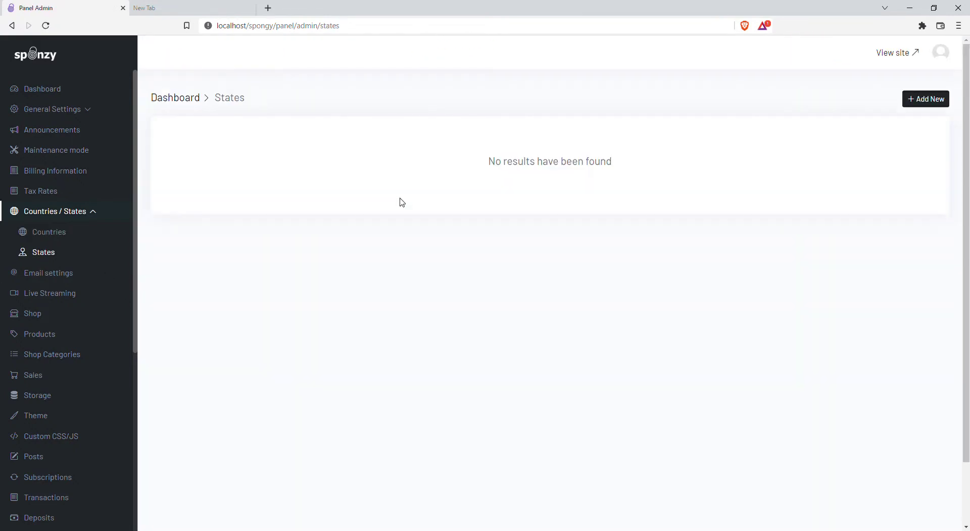
click(45, 275)
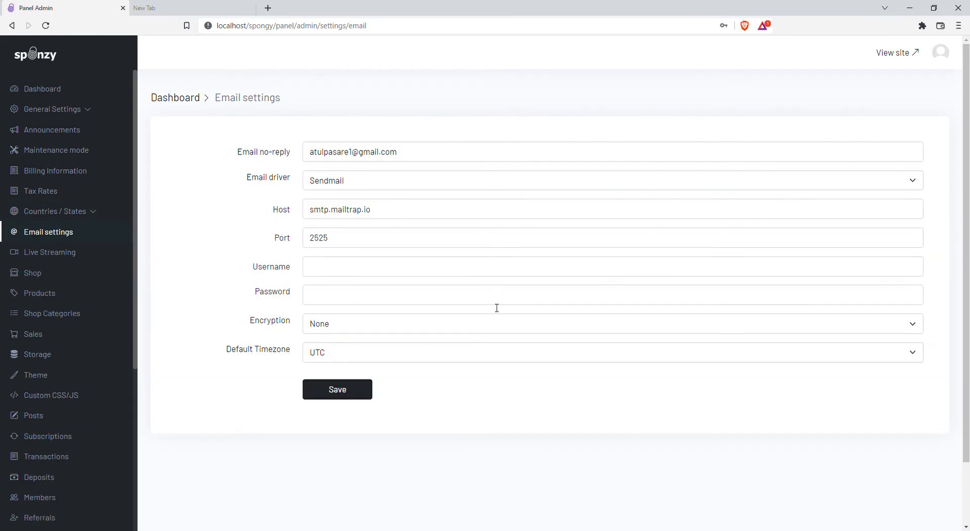
Step: In the Live Streaming settings, switch Status and Live streaming free on and back off
click(50, 255)
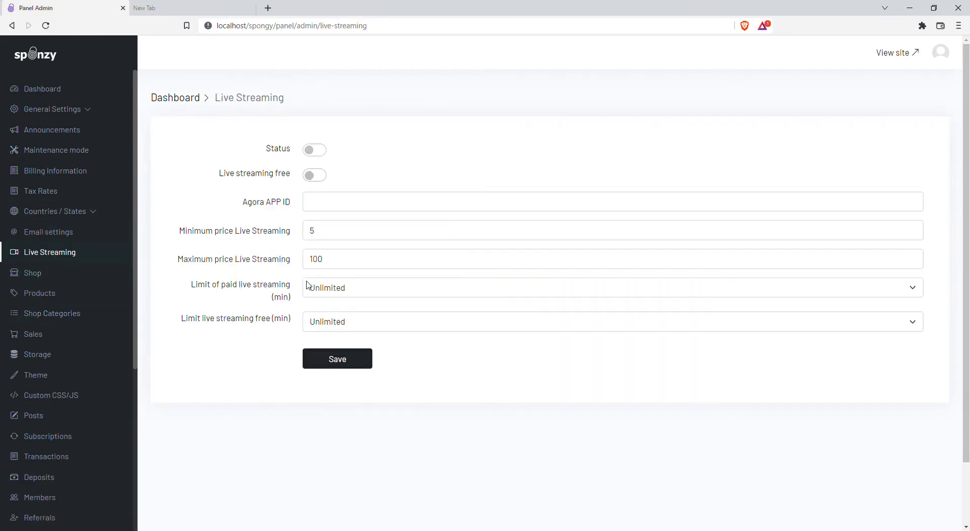
click(326, 155)
click(324, 153)
click(316, 175)
click(316, 176)
Step: View the Shop settings and the Products page
click(40, 279)
click(48, 299)
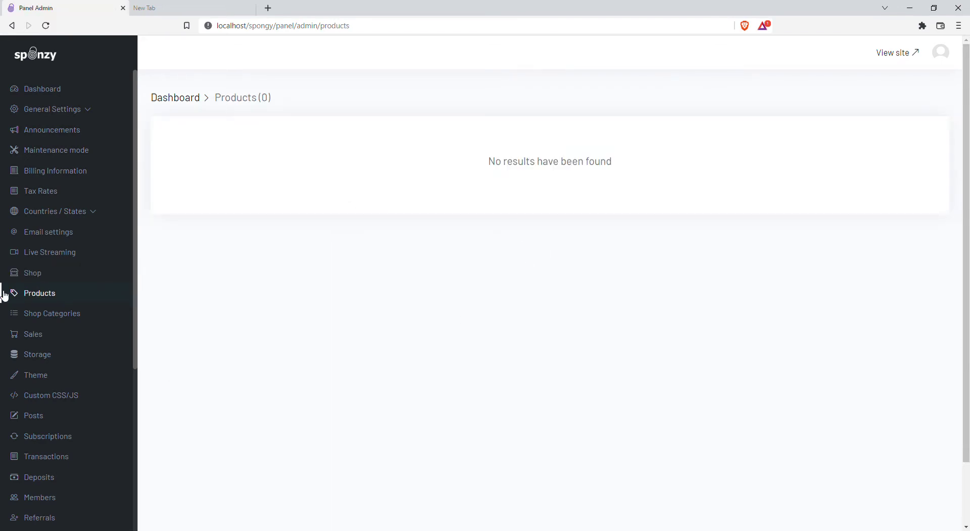
Step: View the Shop Categories and Sales pages and look through the Storage settings
click(72, 314)
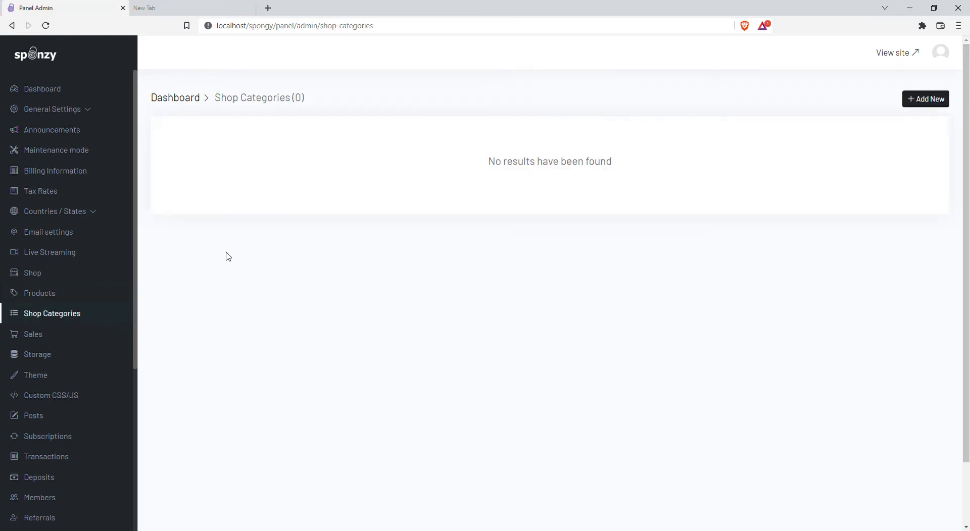
click(68, 335)
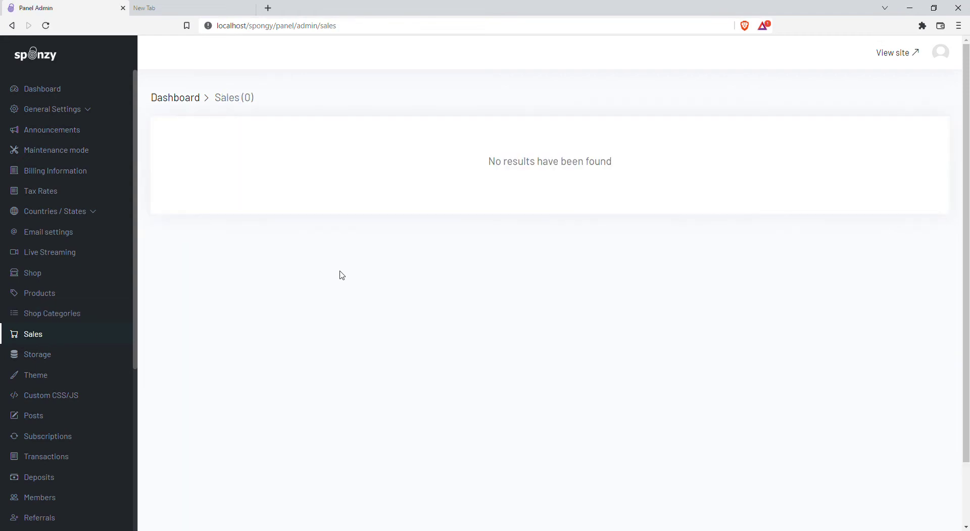
click(36, 357)
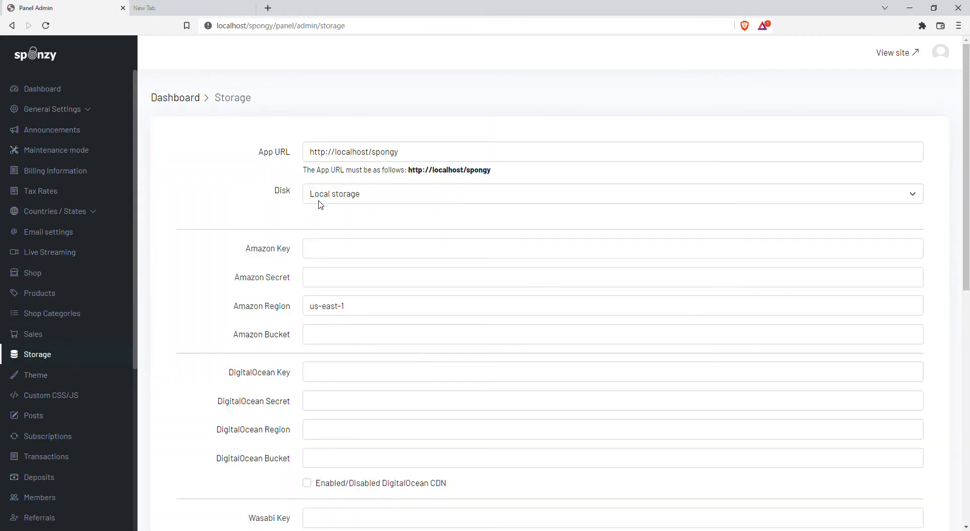
scroll(691, 183, down, 8)
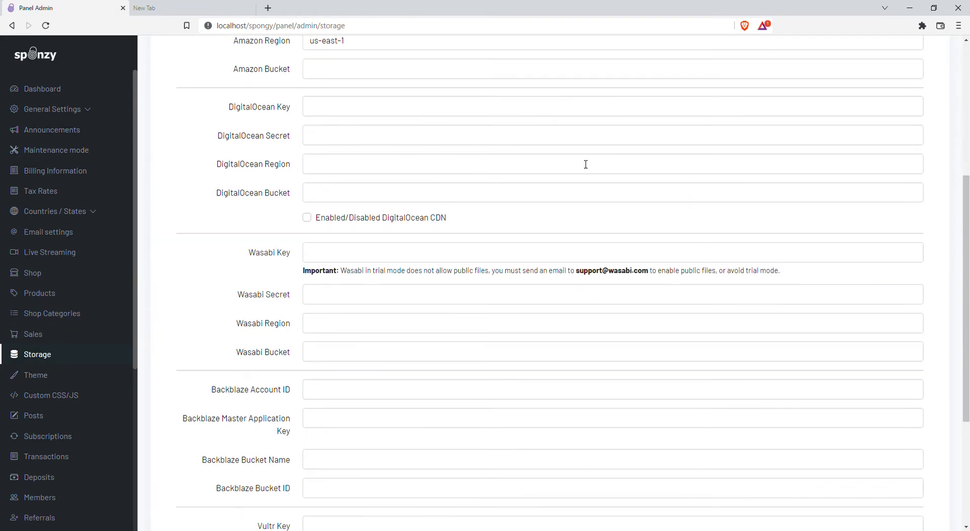
scroll(551, 134, down, 1)
Step: Review the Theme settings, from the home page theme and images down to the colors and button style
click(45, 378)
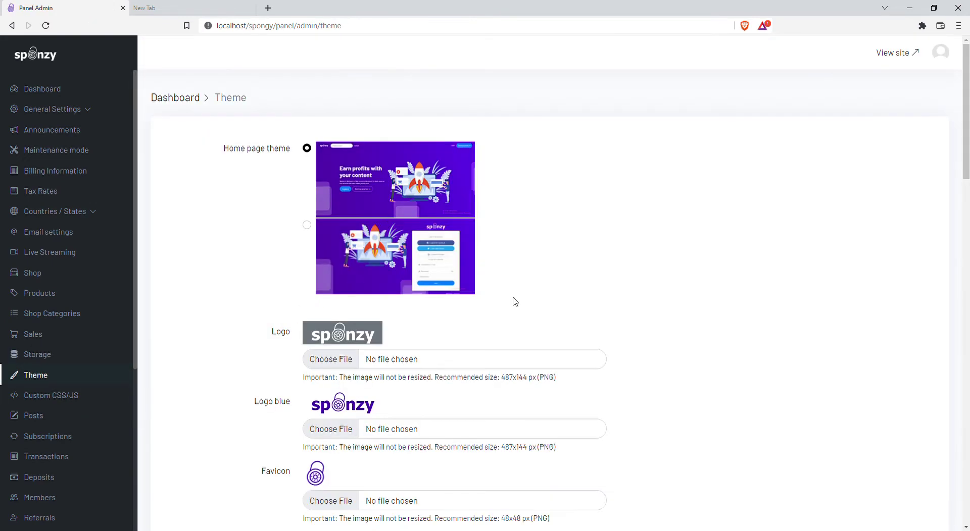
scroll(634, 262, down, 4)
scroll(405, 223, down, 9)
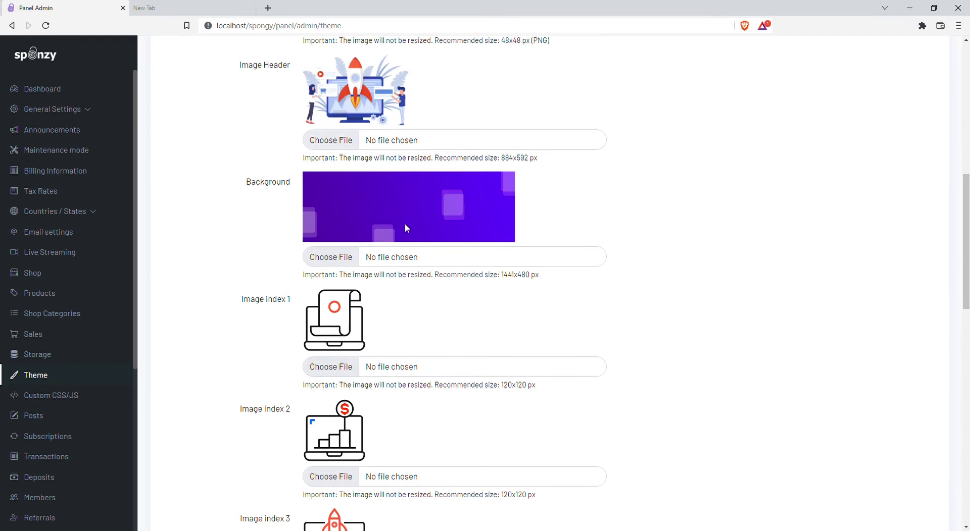
scroll(451, 431, down, 4)
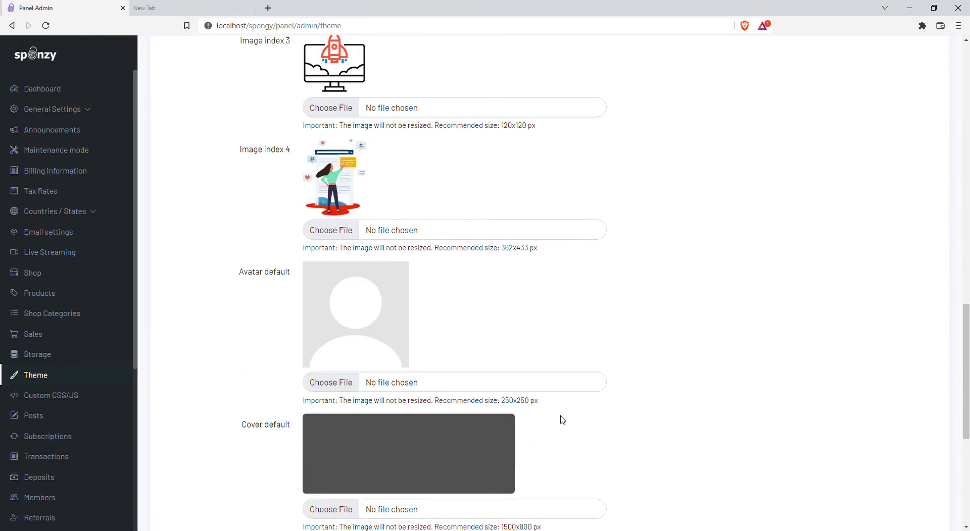
scroll(464, 288, down, 4)
scroll(403, 267, down, 2)
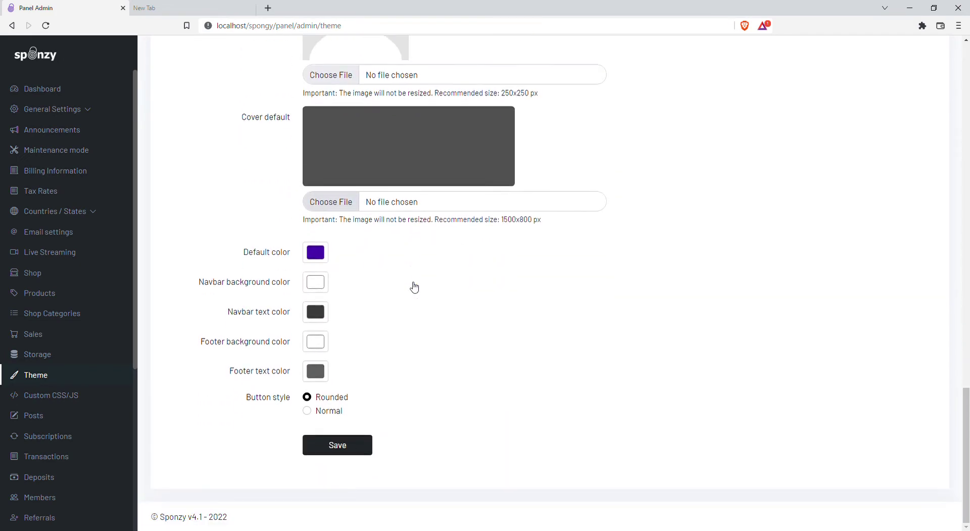
Step: View the Custom CSS/JS settings and the Posts and Subscriptions pages
click(46, 396)
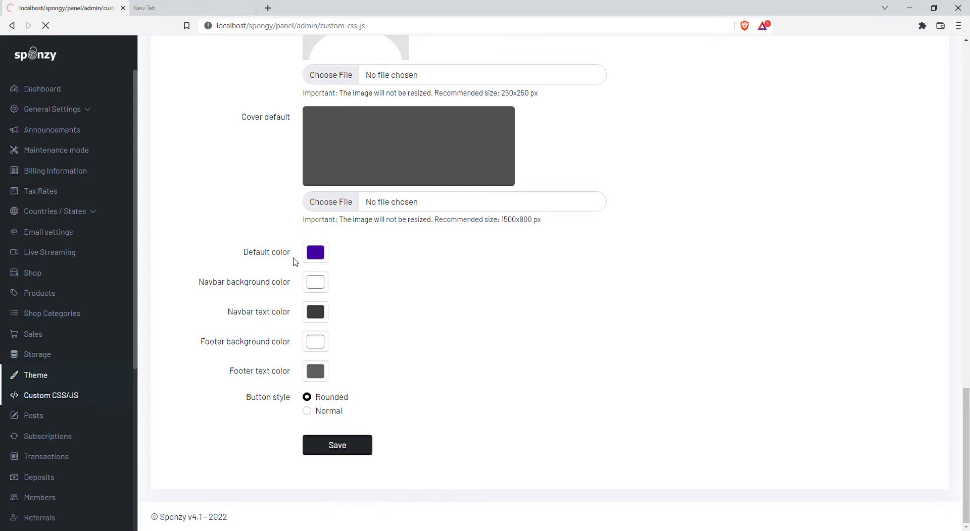
click(319, 305)
scroll(303, 329, down, 2)
click(41, 416)
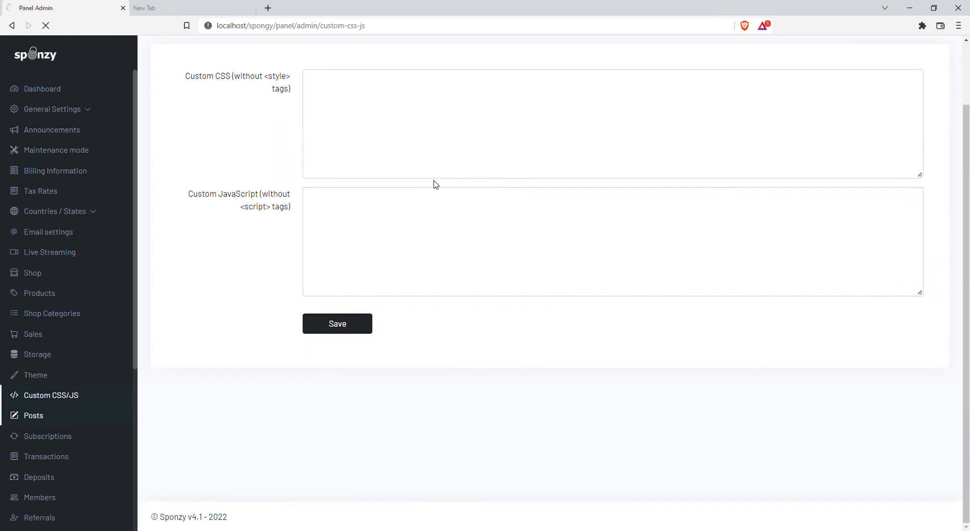
click(44, 439)
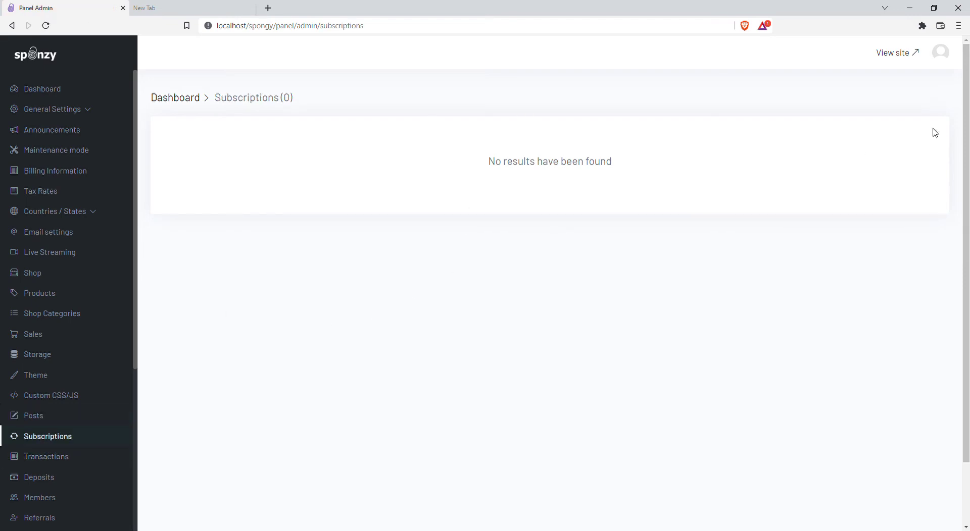
Step: Check the Transactions and Deposits pages for any entries
click(46, 458)
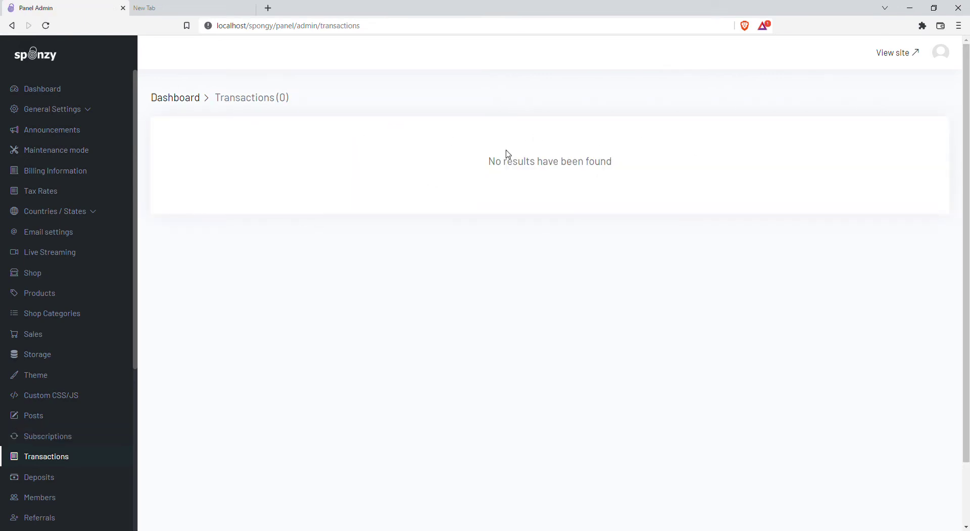
drag(450, 174, 730, 166)
click(322, 309)
click(51, 480)
drag(456, 171, 767, 165)
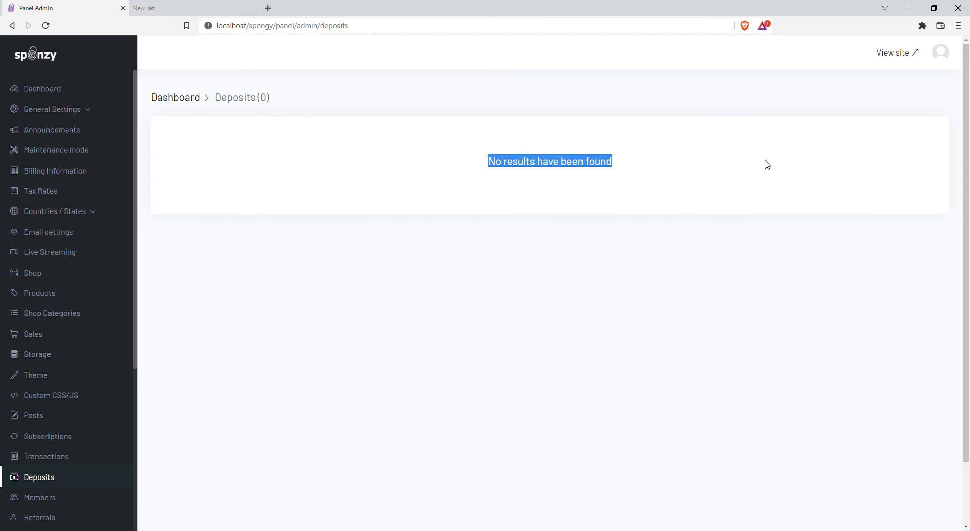
Step: Open the member with ID 3 for editing and look into its role and permissions
scroll(317, 275, down, 2)
scroll(44, 440, down, 3)
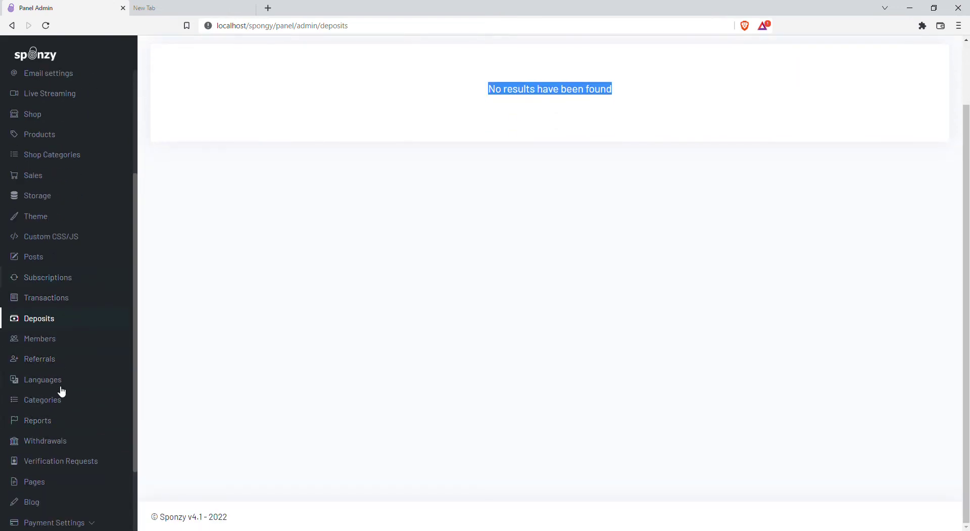
click(50, 343)
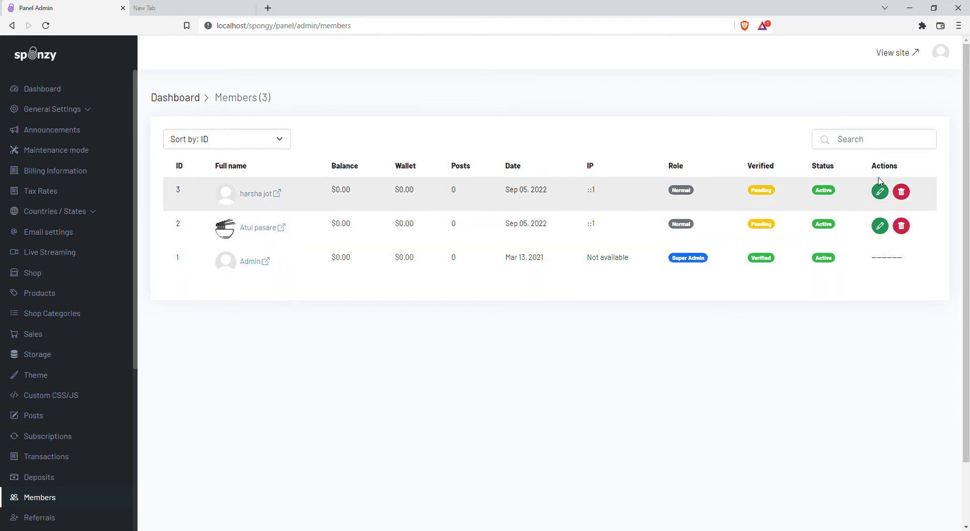
click(883, 193)
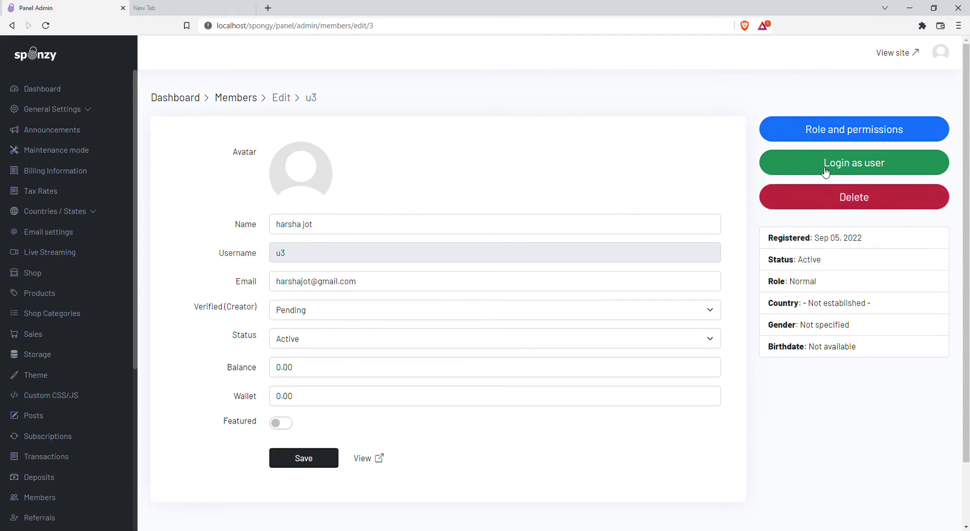
click(829, 132)
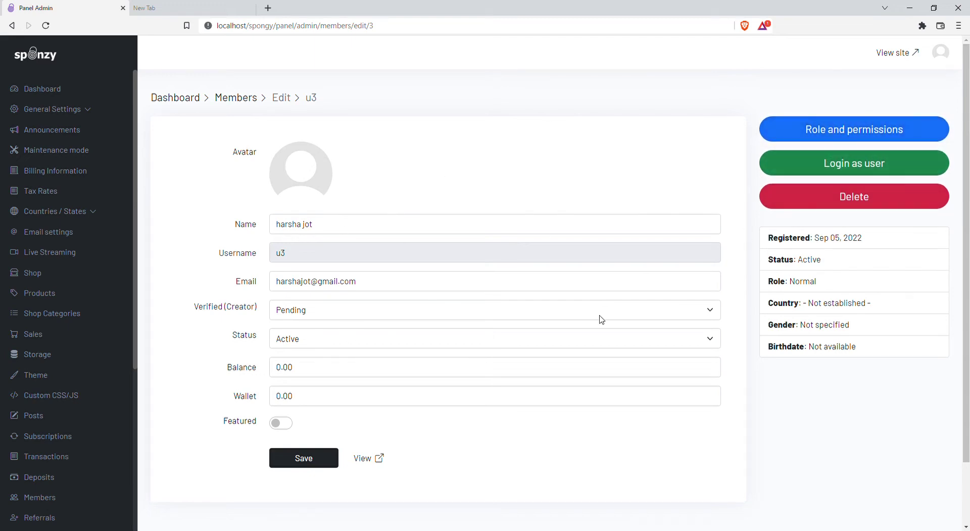
Step: Make member ID 3 featured, set Verified (Creator) to Verified and save the changes
scroll(321, 343, down, 2)
click(286, 353)
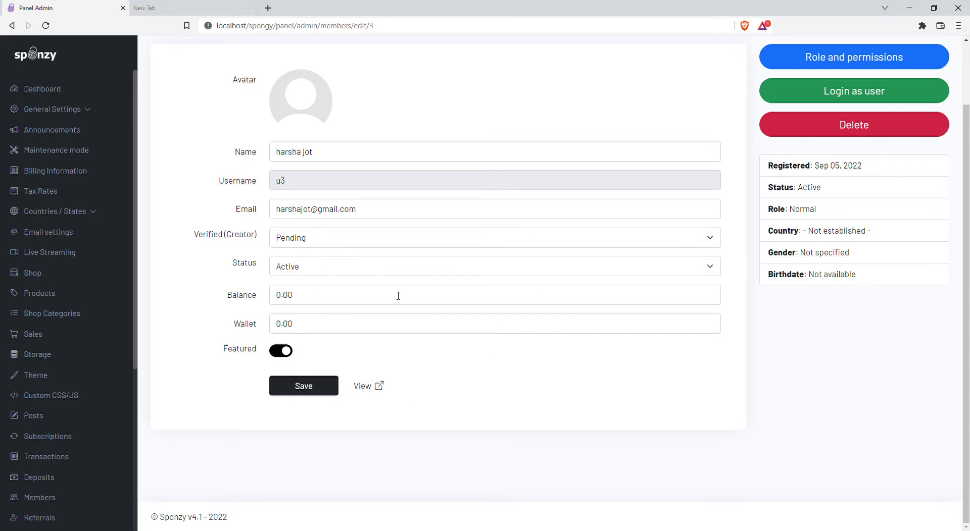
click(316, 266)
click(334, 239)
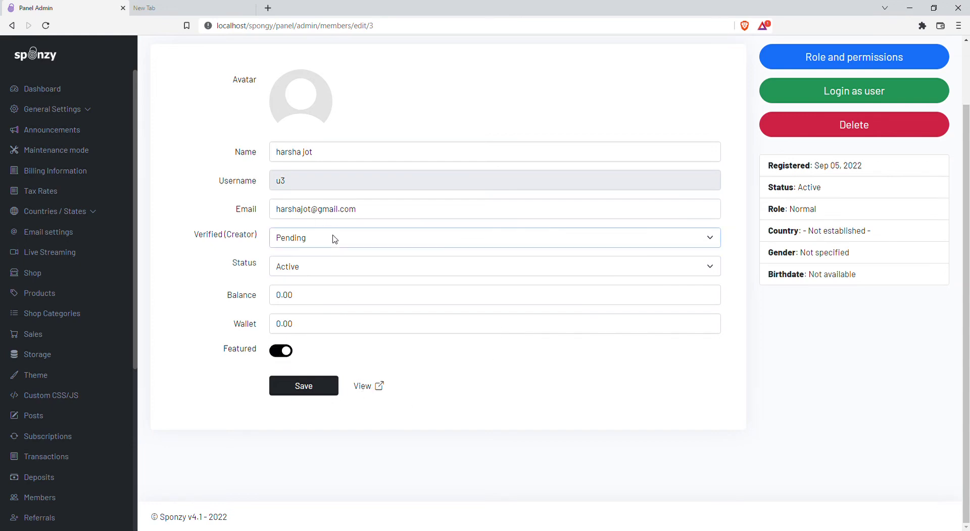
click(323, 265)
click(316, 388)
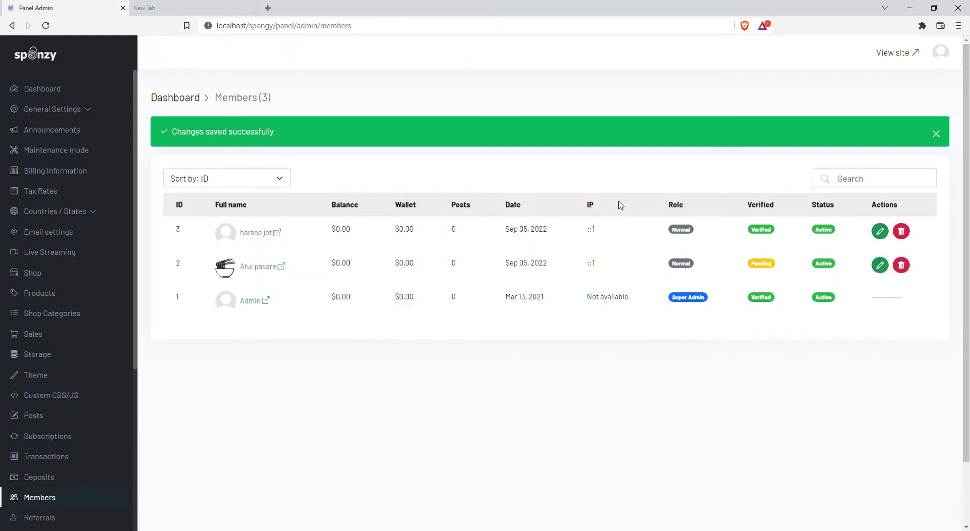
Step: View the Referrals and Languages pages
scroll(28, 303, down, 1)
scroll(28, 303, down, 3)
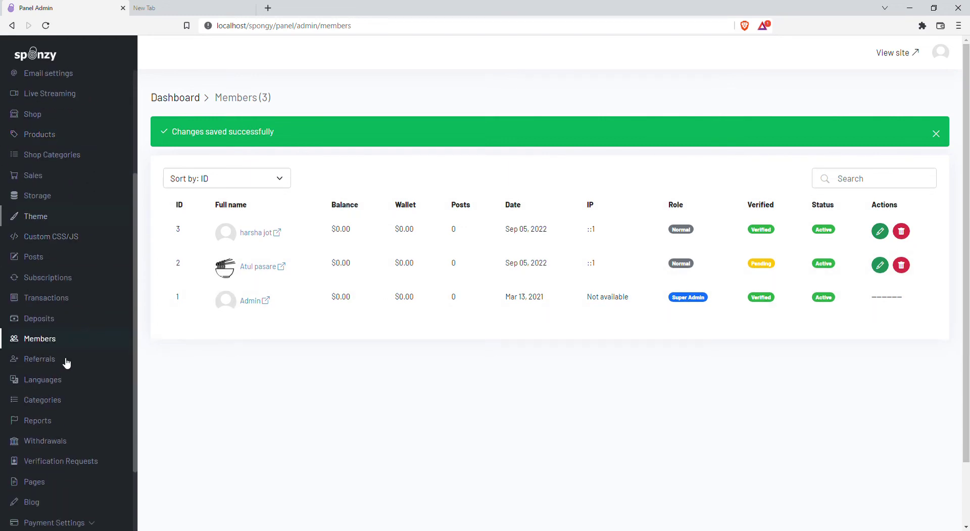
click(52, 364)
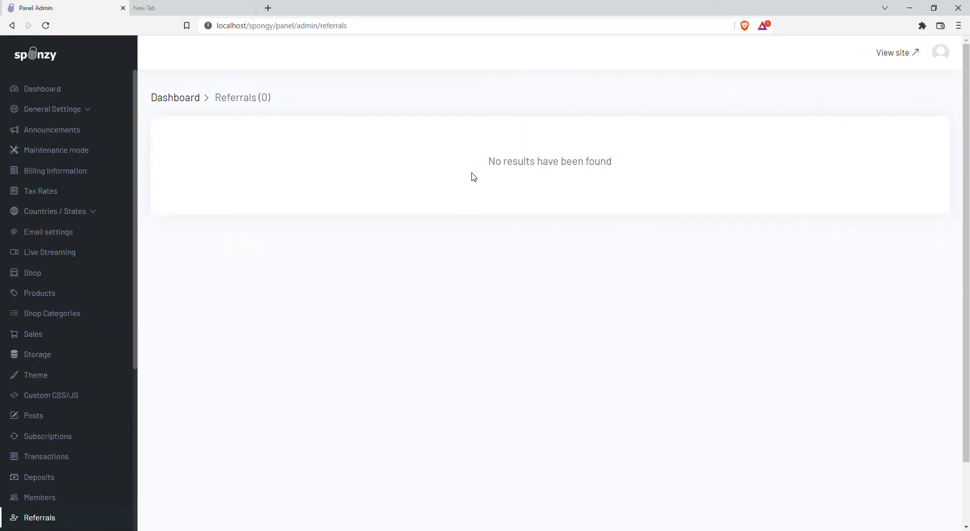
scroll(89, 465, down, 4)
click(49, 332)
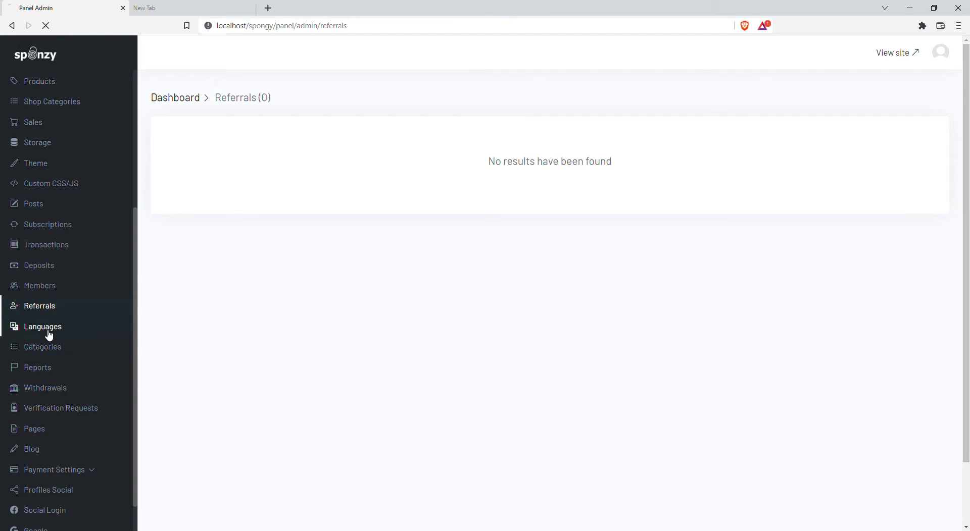
Step: Revisit the Transactions and Deposits pages
click(51, 456)
scroll(107, 418, down, 5)
click(44, 228)
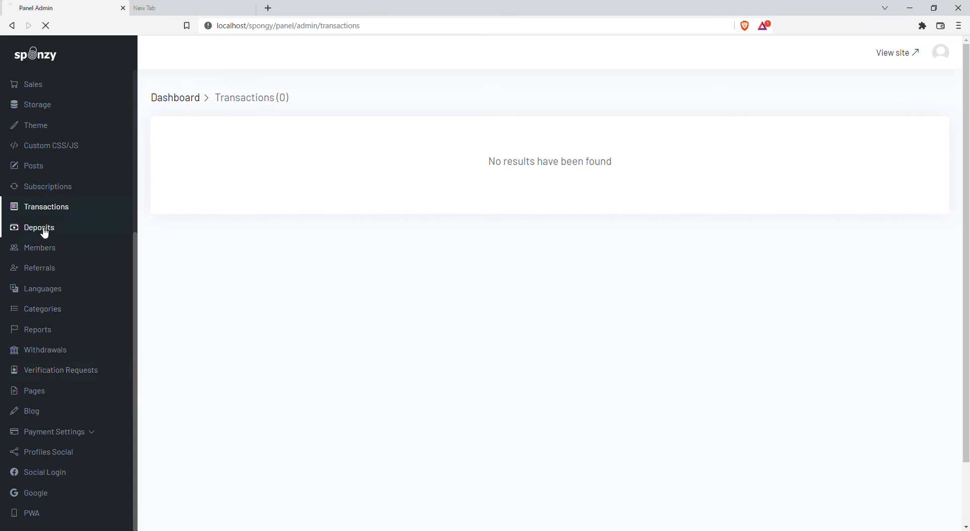
scroll(82, 354, down, 5)
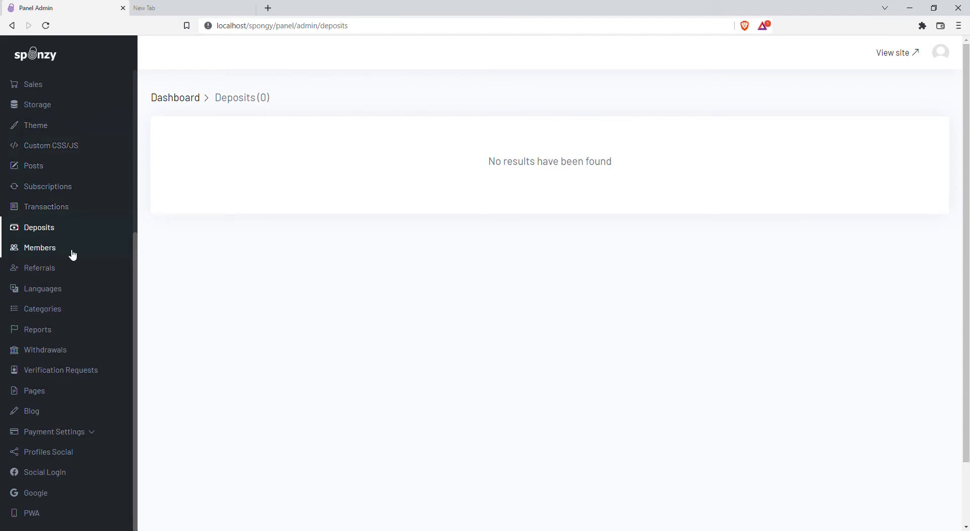
Step: View the list of creator categories and the Reports page
click(44, 312)
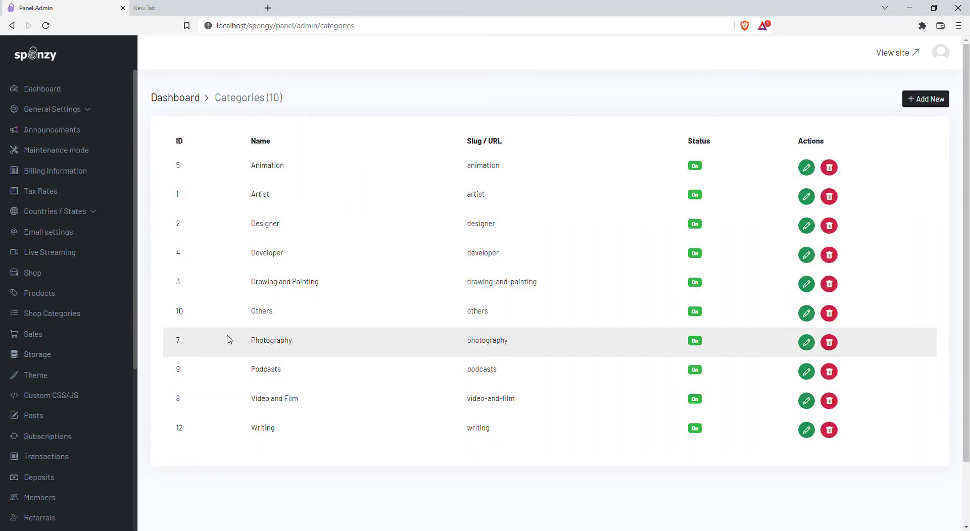
scroll(100, 369, down, 3)
click(46, 426)
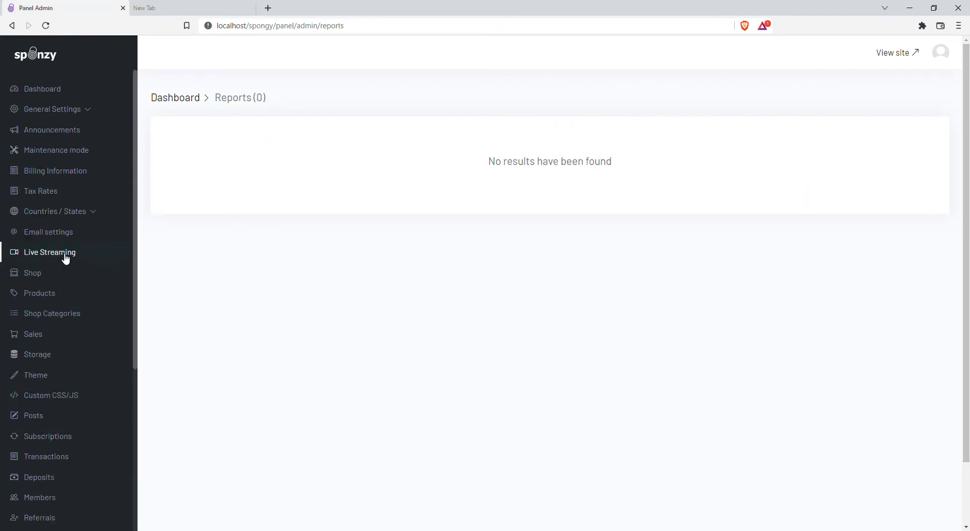
Step: View the Withdrawals and Verification Requests pages
scroll(65, 256, down, 3)
click(57, 442)
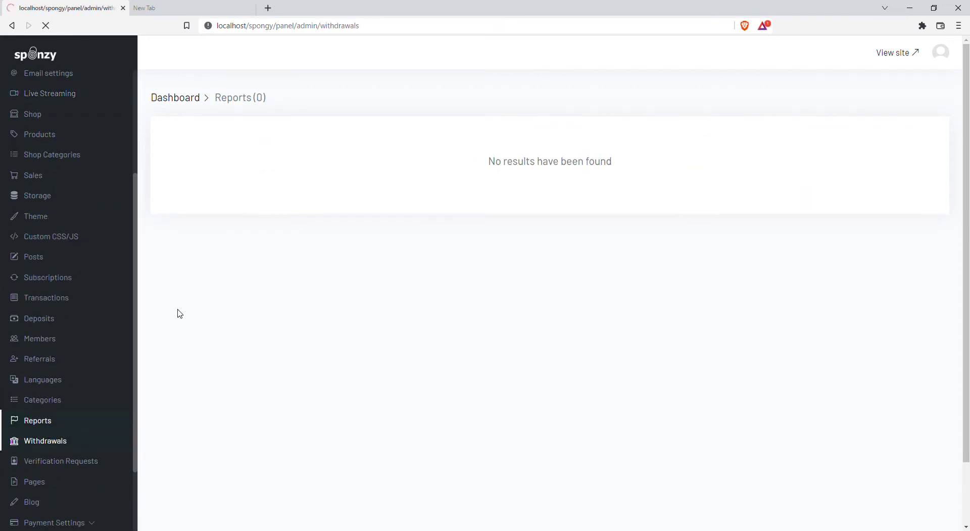
scroll(338, 176, down, 2)
scroll(71, 362, down, 5)
click(45, 376)
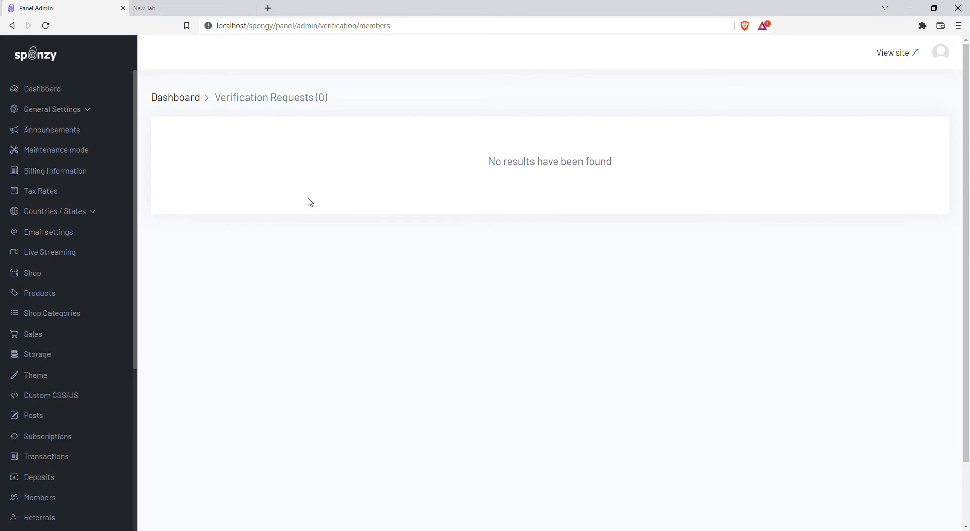
Step: Examine the list of site pages with their slugs and access
scroll(61, 321, down, 4)
click(43, 432)
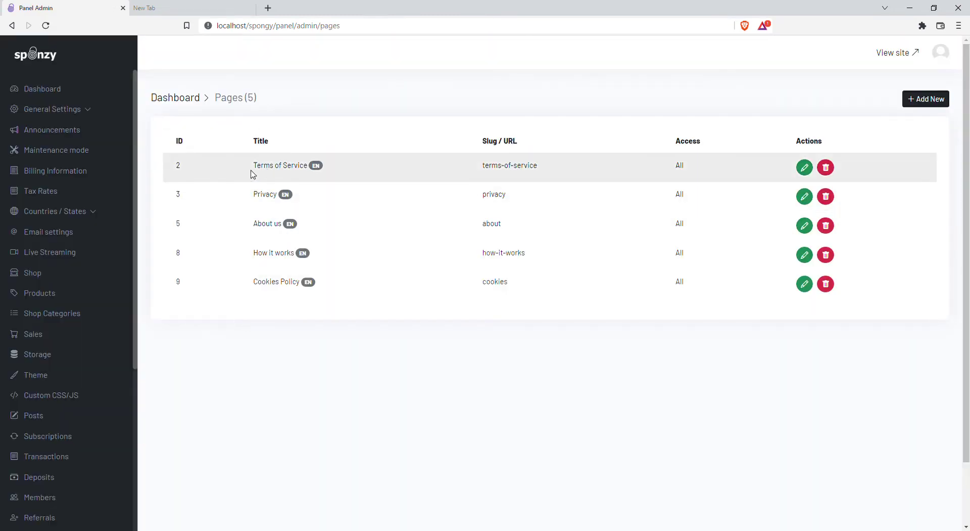
scroll(348, 273, down, 2)
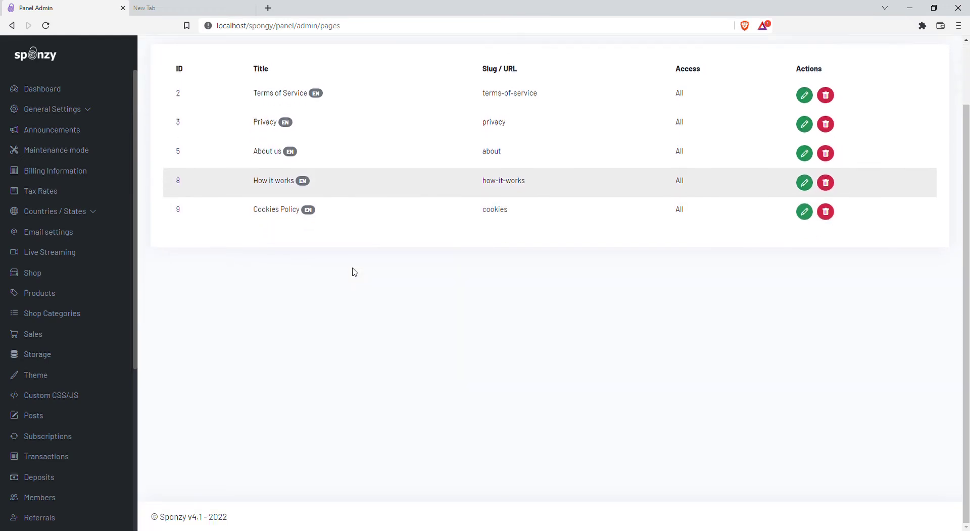
Step: Open the Blog section and view the form for adding a new post
scroll(78, 326, down, 5)
click(31, 411)
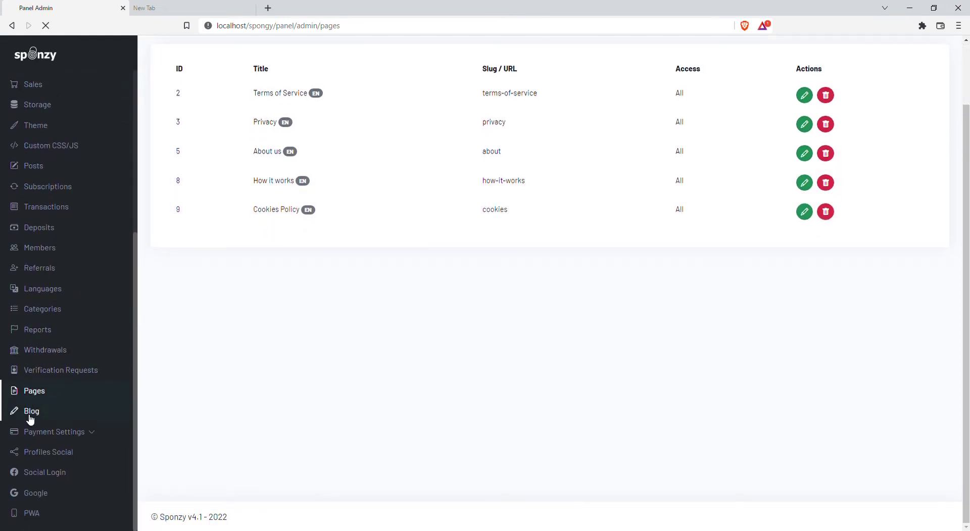
click(932, 100)
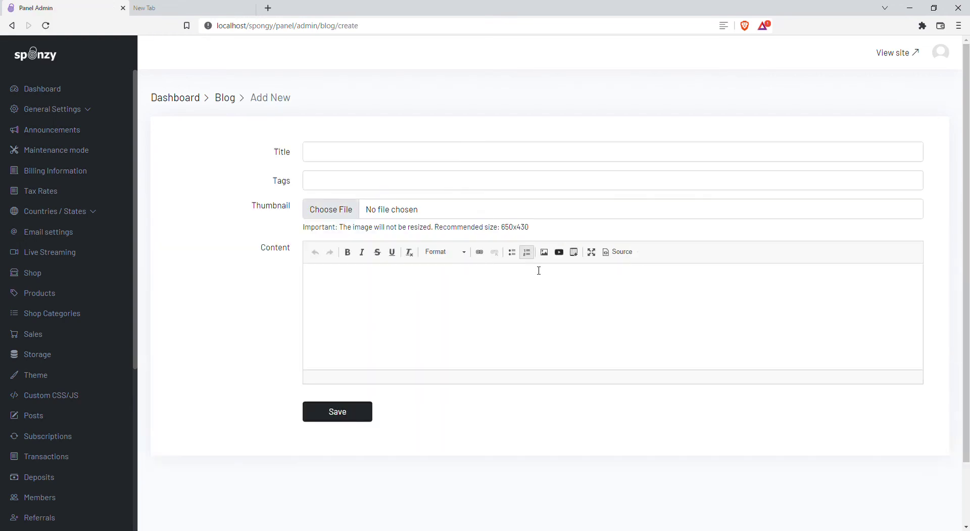
Step: Open the general Payment Settings with the currency, commission and amount limits
scroll(5, 284, down, 4)
scroll(87, 292, down, 1)
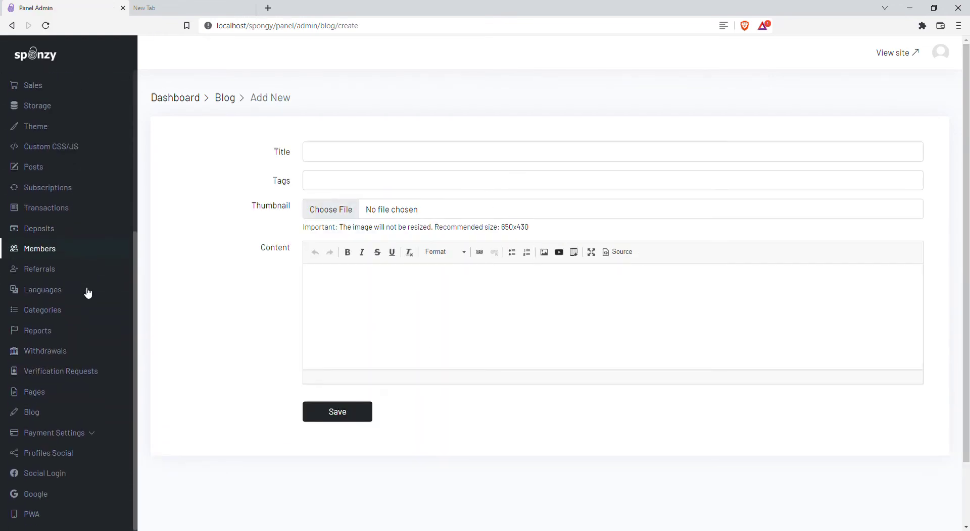
click(83, 432)
scroll(86, 432, down, 3)
click(42, 293)
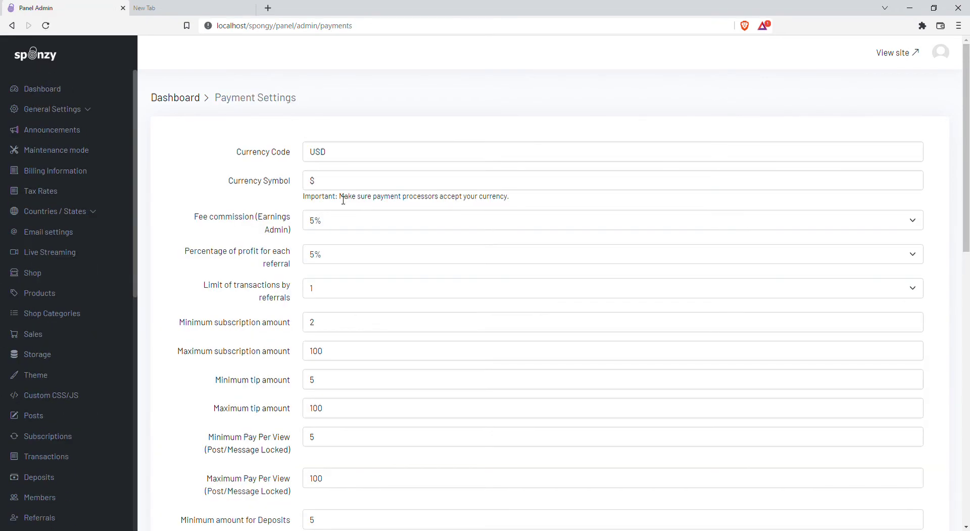
Step: Examine the currency, commission, subscription, tip and deposit limits in the general payment settings
scroll(342, 197, down, 10)
scroll(348, 187, up, 12)
scroll(336, 255, down, 1)
click(440, 101)
key(Tab)
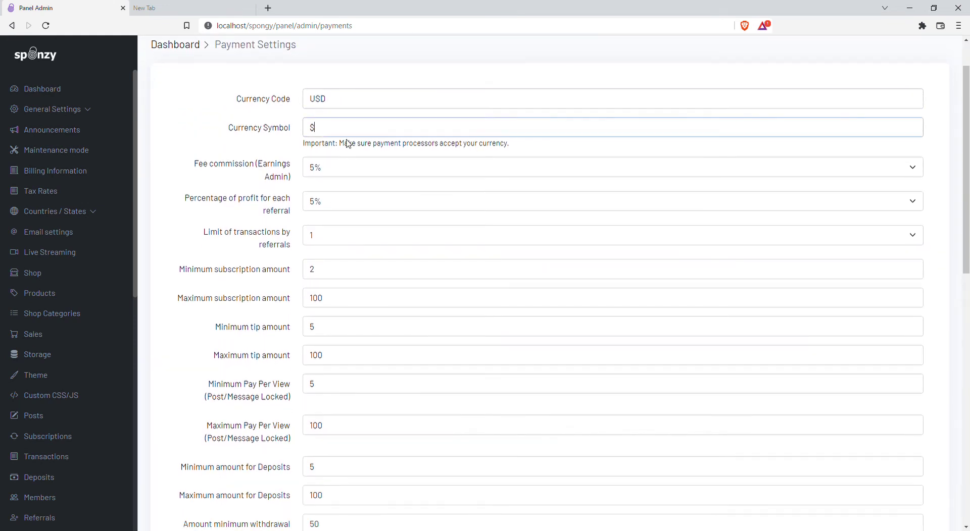
click(280, 151)
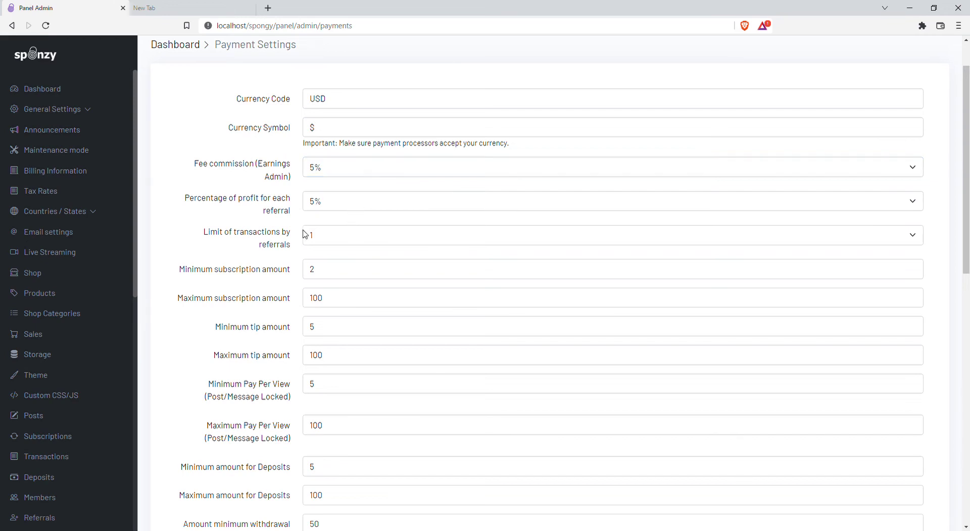
scroll(247, 226, down, 4)
Step: View the PayPal and Stripe payment gateway settings
scroll(81, 444, down, 4)
scroll(79, 449, down, 3)
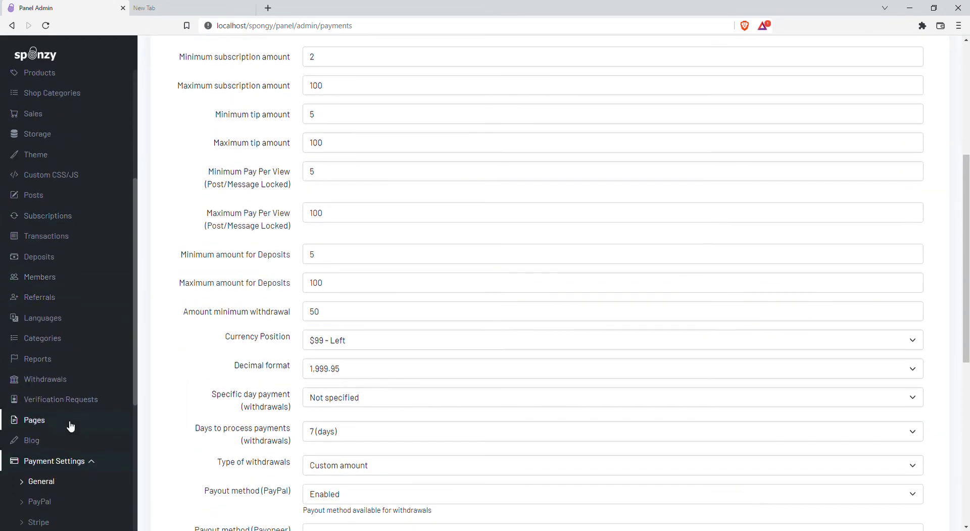
click(45, 352)
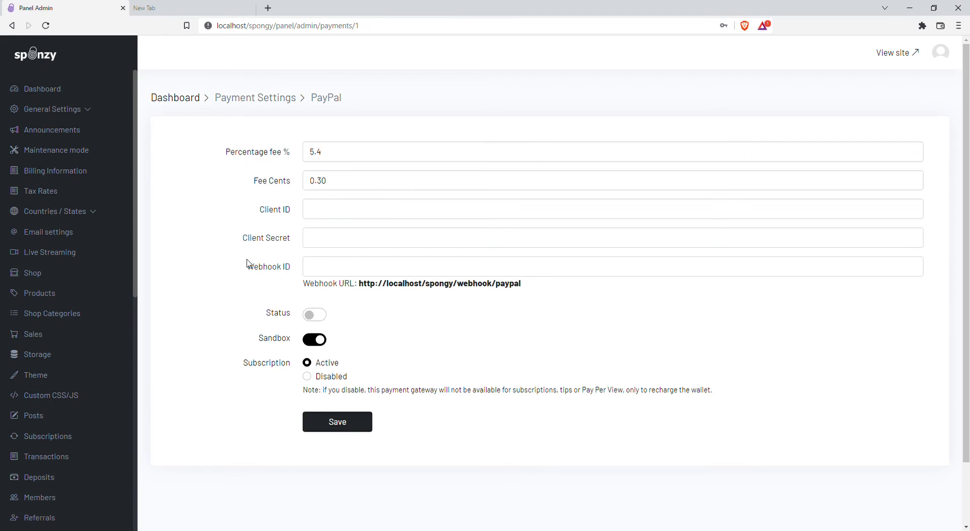
scroll(212, 344, down, 2)
scroll(82, 308, down, 2)
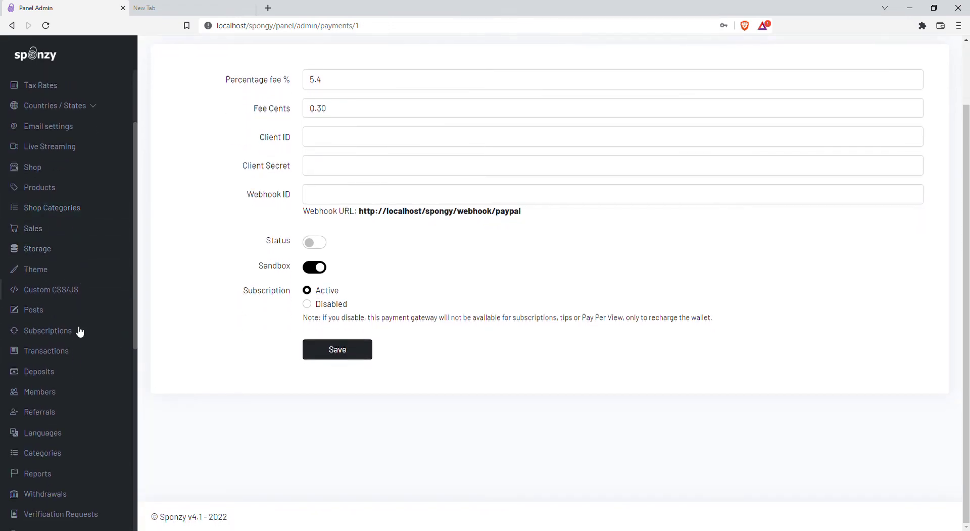
scroll(74, 417, down, 3)
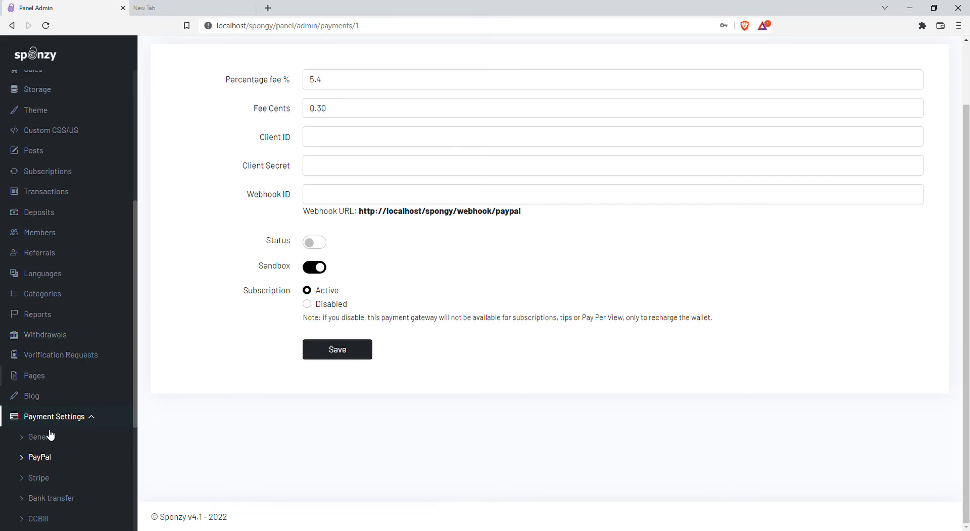
click(51, 479)
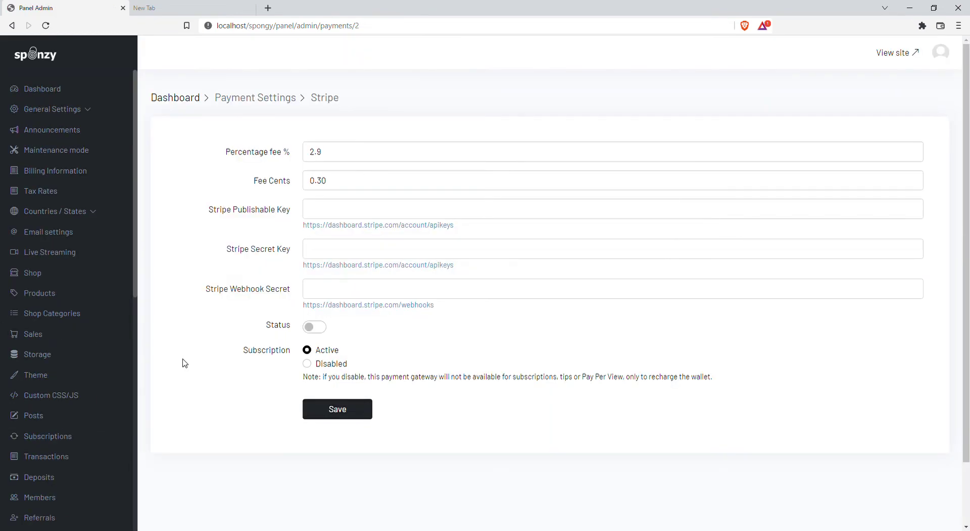
scroll(158, 379, down, 2)
Step: View the Bank transfer and CCBill payment gateway settings
scroll(71, 374, down, 8)
click(47, 341)
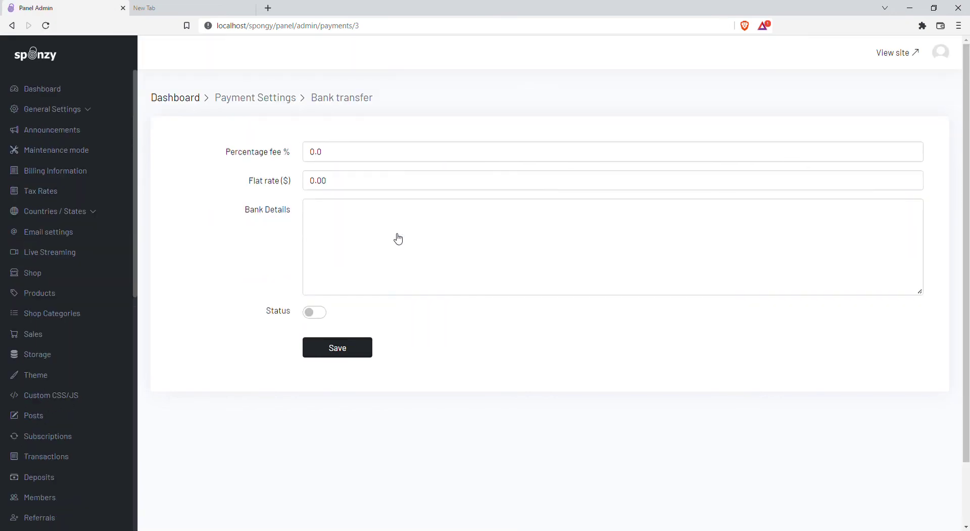
scroll(69, 314, down, 7)
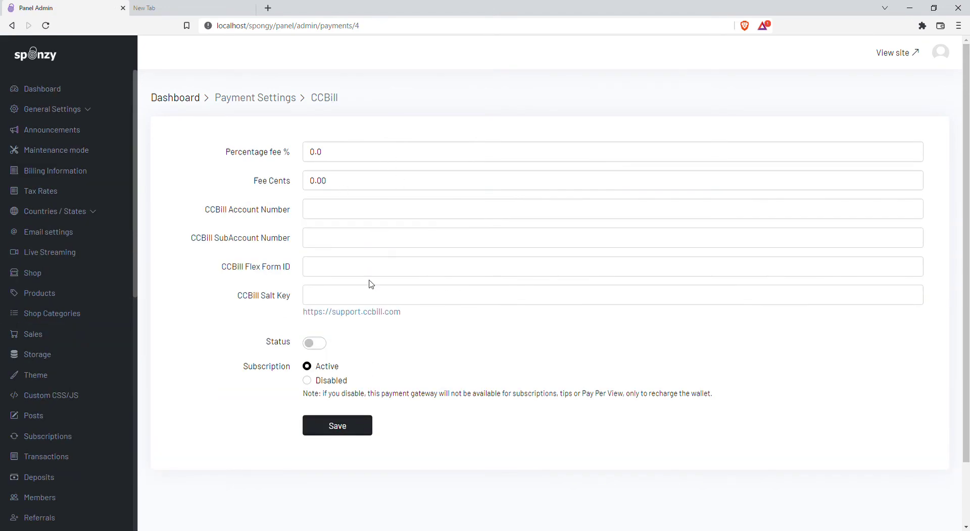
Step: Open the Paystack gateway settings and select Disabled for the Subscription option
scroll(75, 277, down, 7)
click(43, 331)
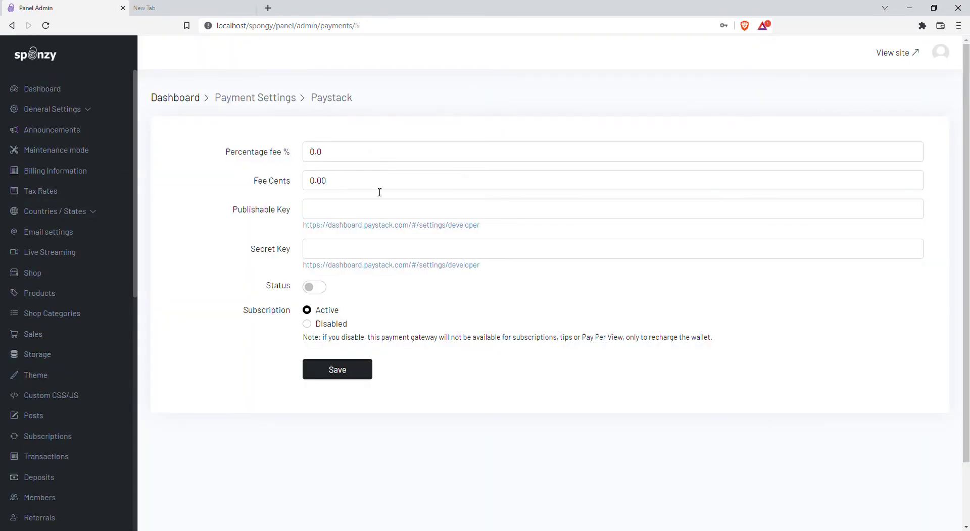
click(307, 325)
click(307, 312)
click(305, 321)
Step: View the Coinpayments gateway settings
scroll(66, 358, down, 4)
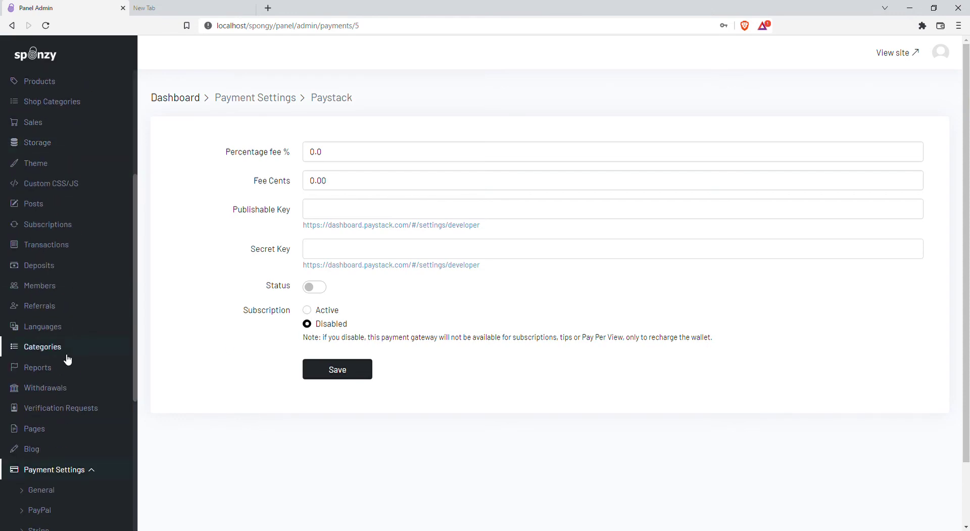
scroll(67, 358, down, 5)
click(56, 353)
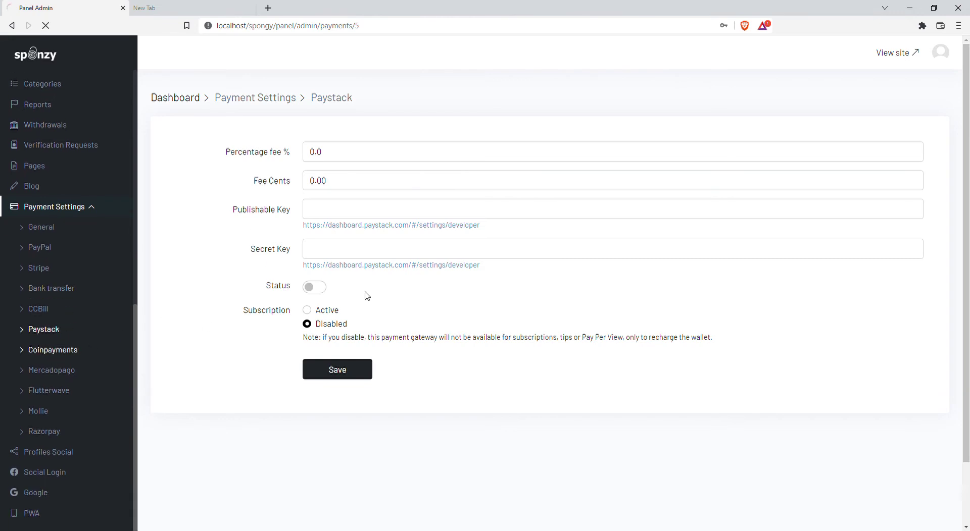
Step: Switch on the status of the Mercadopago payment gateway and save its settings
scroll(50, 389, down, 7)
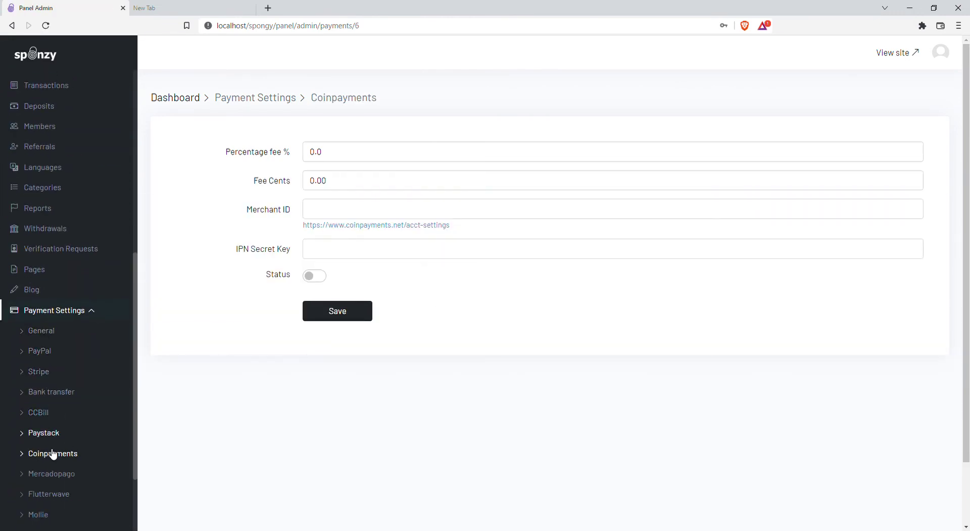
scroll(53, 454, down, 2)
click(45, 372)
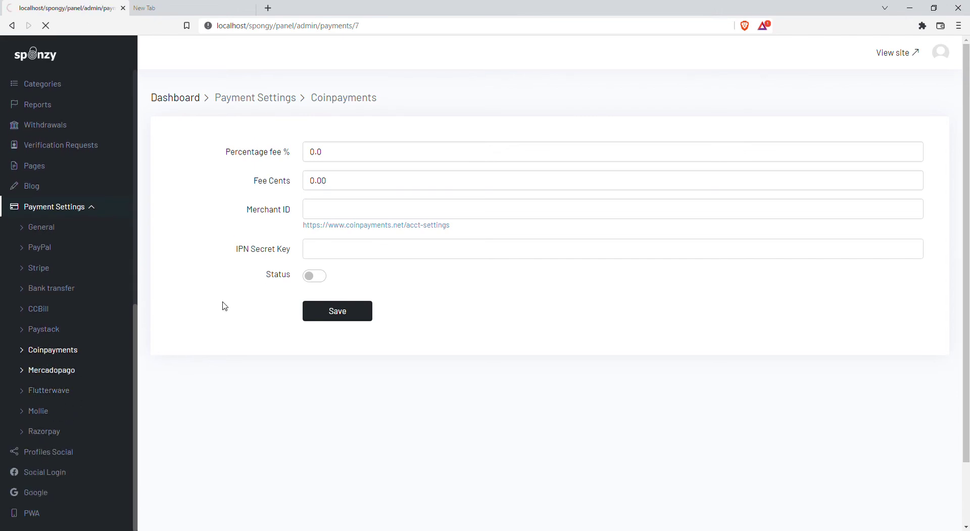
click(315, 258)
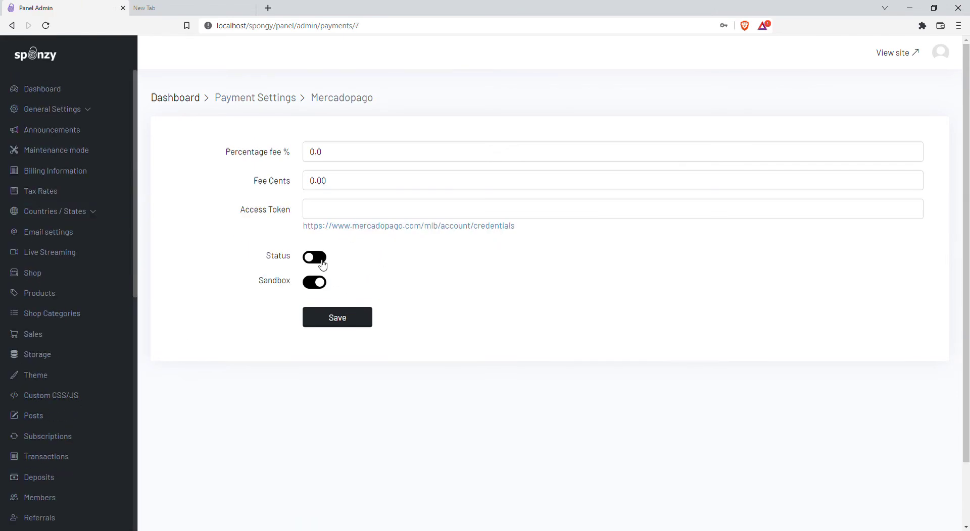
click(339, 318)
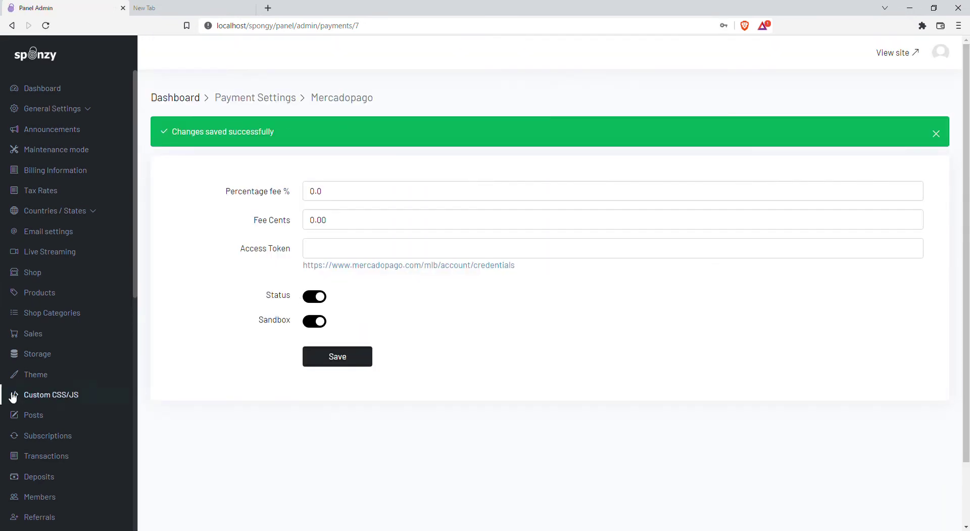
Step: Switch on the status of the Flutterwave payment gateway and save its settings
scroll(31, 397, down, 6)
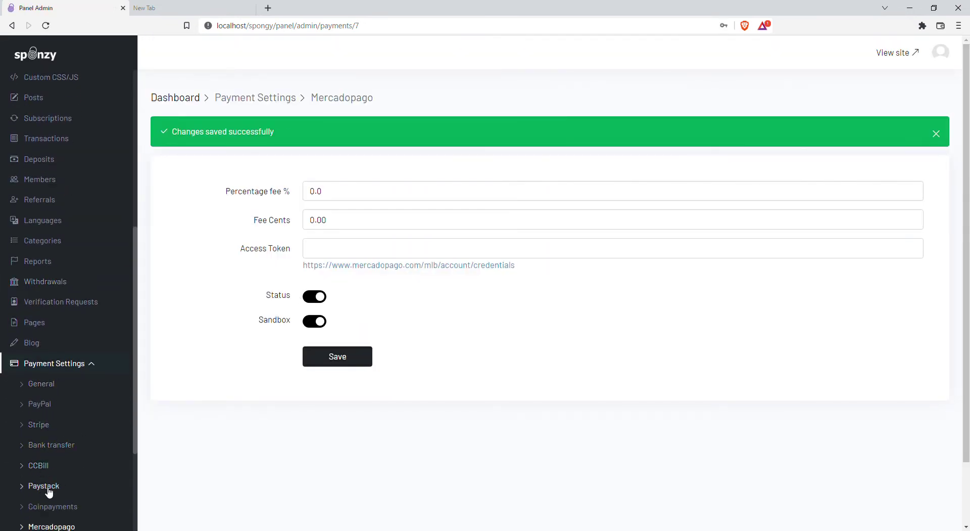
scroll(53, 480, down, 3)
click(47, 392)
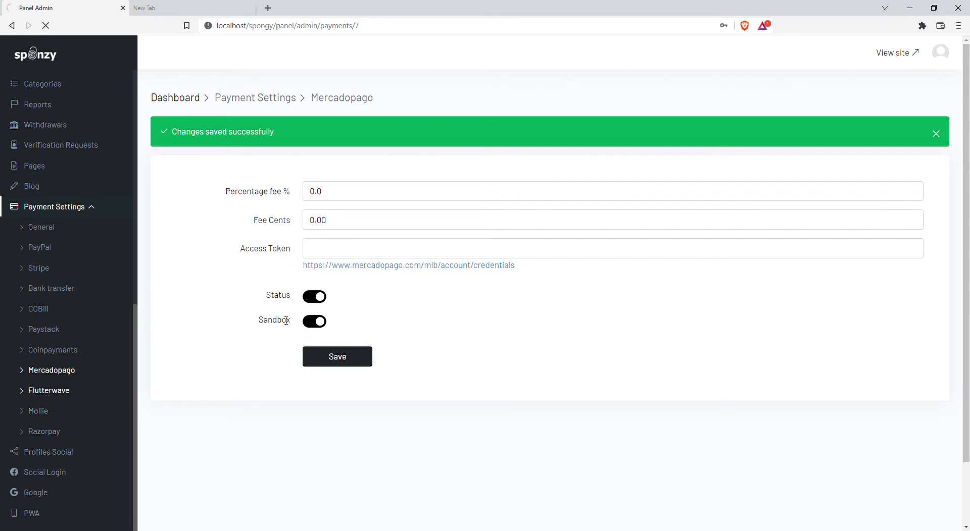
click(318, 286)
click(336, 322)
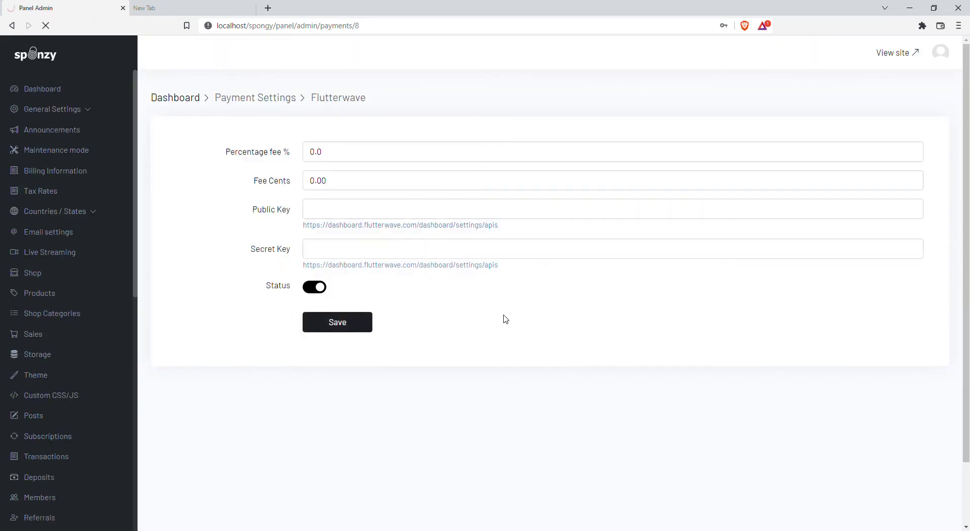
Step: Switch on the status of the Mollie payment gateway and save its settings
scroll(300, 222, down, 2)
scroll(77, 297, down, 8)
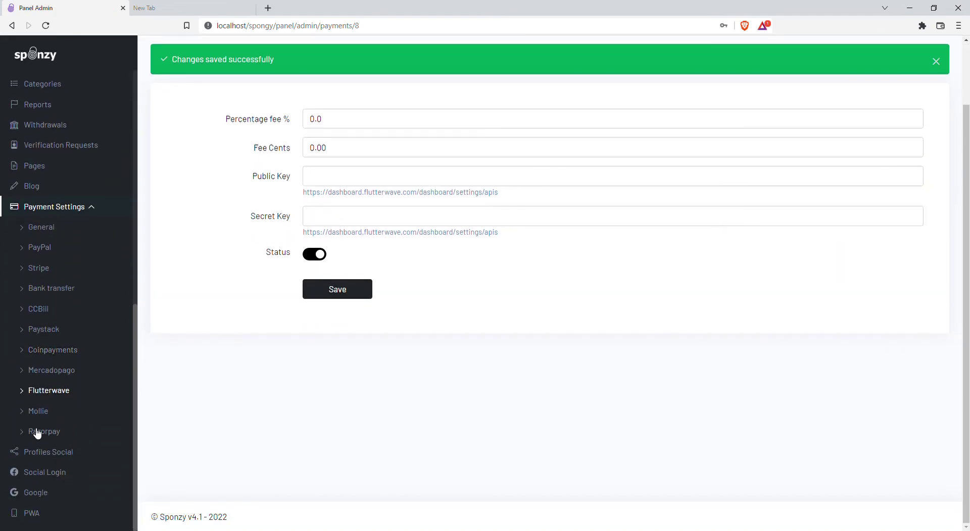
click(32, 407)
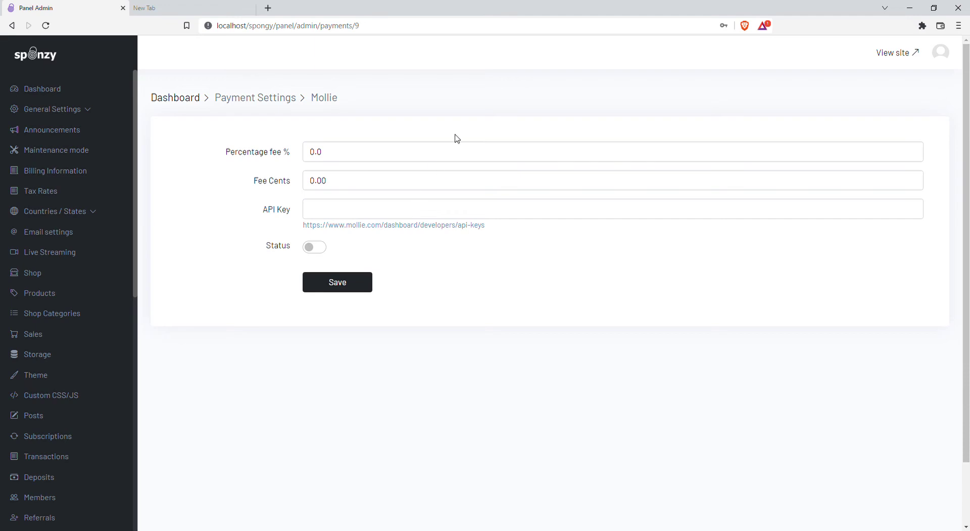
click(321, 253)
click(333, 291)
Step: Switch on the status of the Razorpay payment gateway and save its settings
scroll(115, 392, down, 8)
scroll(51, 445, down, 1)
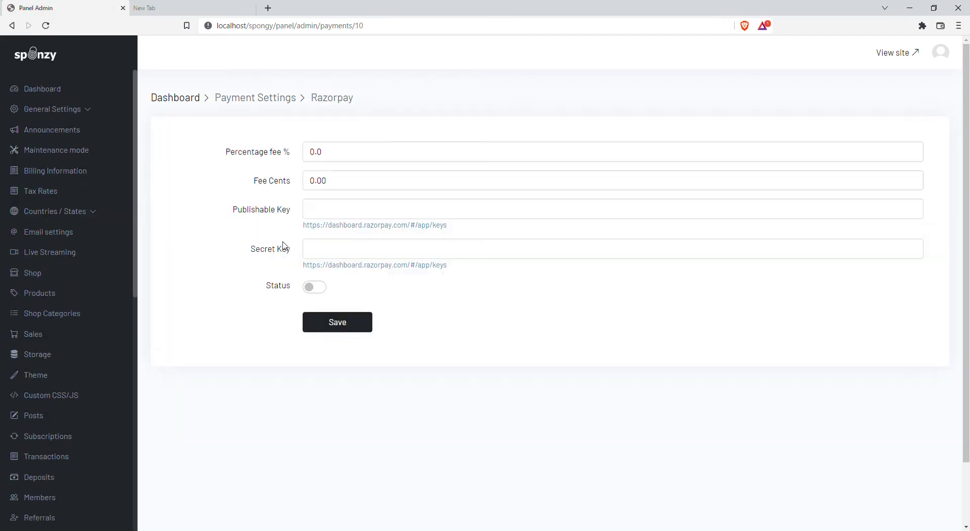
click(315, 287)
click(336, 327)
Step: Open the Profiles Social page and view its social network URL fields
scroll(109, 330, down, 8)
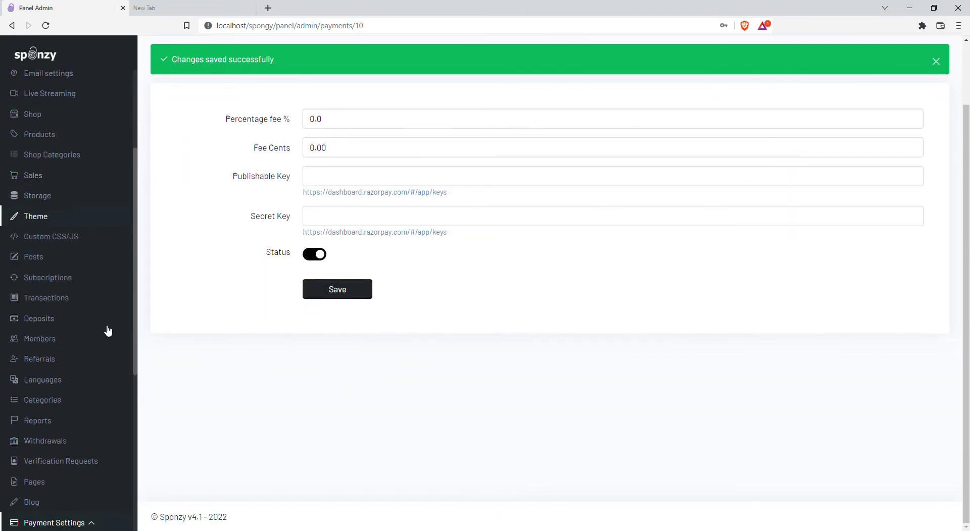
scroll(106, 331, down, 2)
click(63, 454)
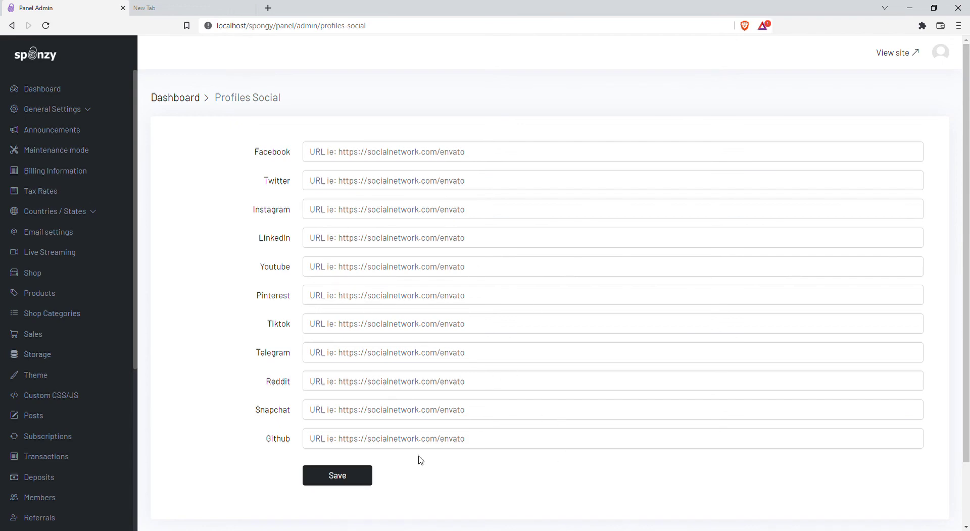
scroll(340, 303, down, 2)
scroll(340, 303, up, 2)
Step: View the Social Login settings and the Google reCAPTCHA and Analytics settings
scroll(99, 365, down, 5)
click(46, 473)
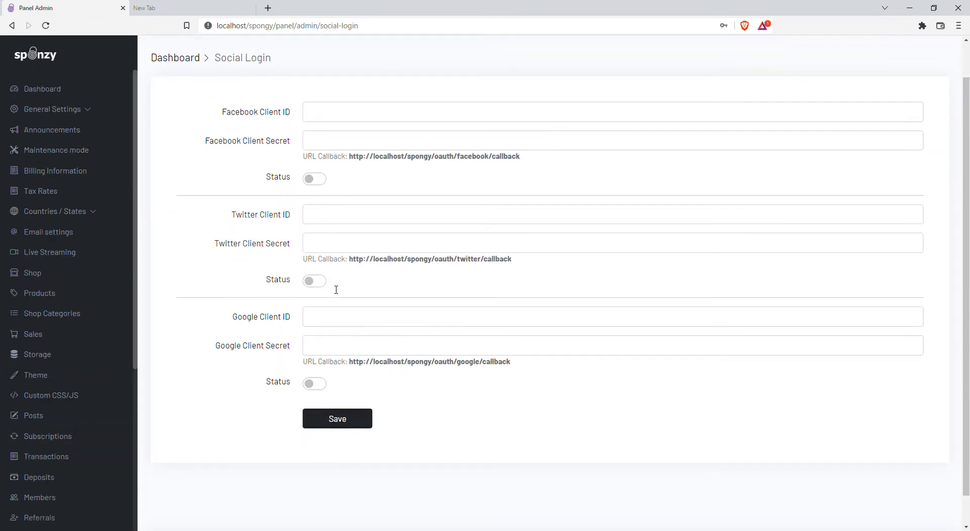
scroll(336, 288, down, 2)
scroll(83, 469, down, 3)
scroll(84, 471, down, 2)
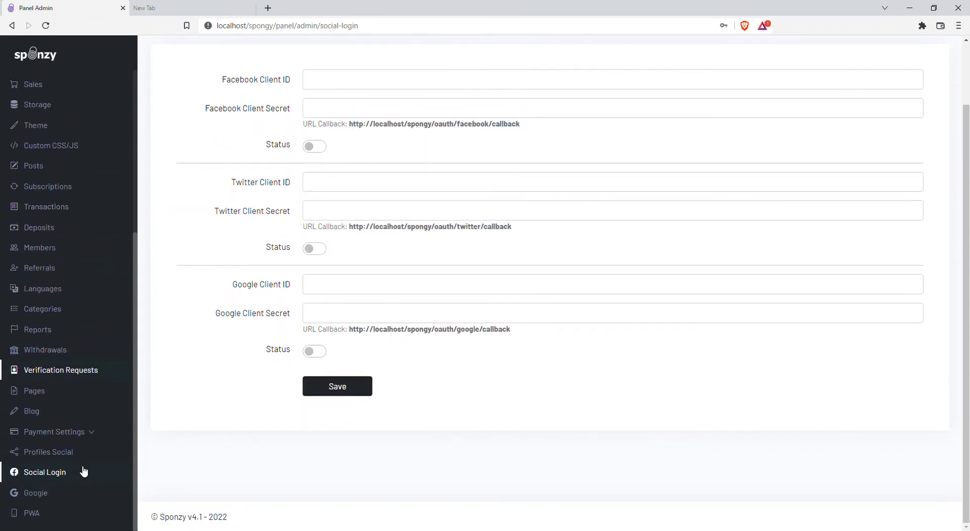
click(56, 493)
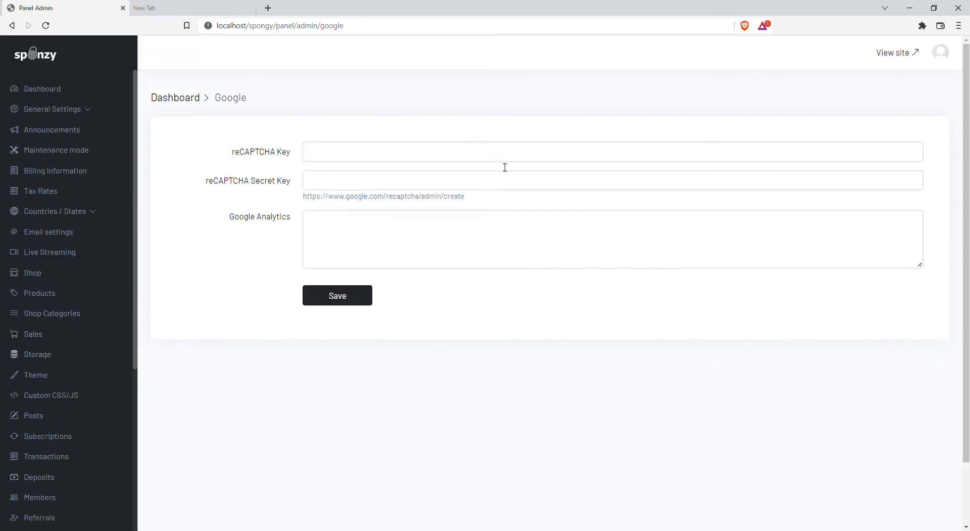
Step: Open the Progressive Web Apps (PWA) settings and examine the app name, icon and splash screen upload fields
scroll(94, 454, down, 5)
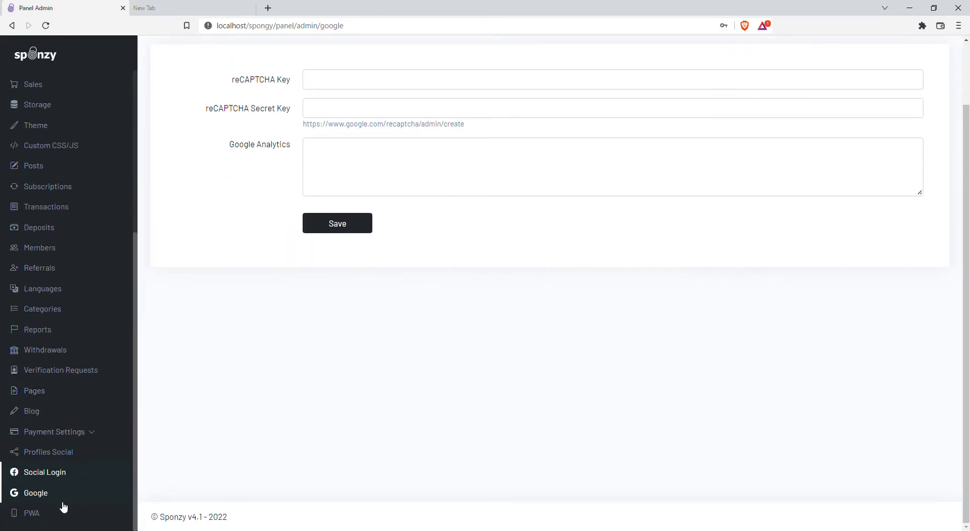
click(26, 518)
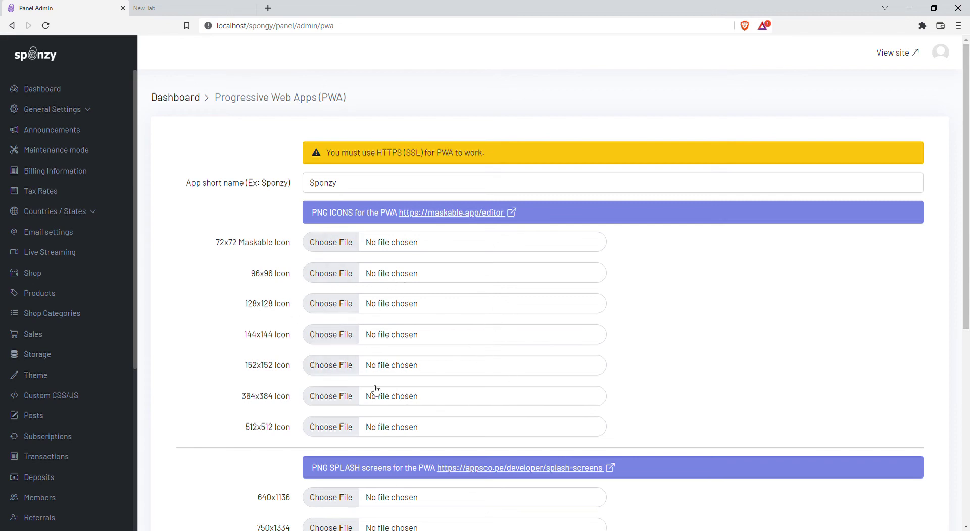
scroll(419, 363, down, 3)
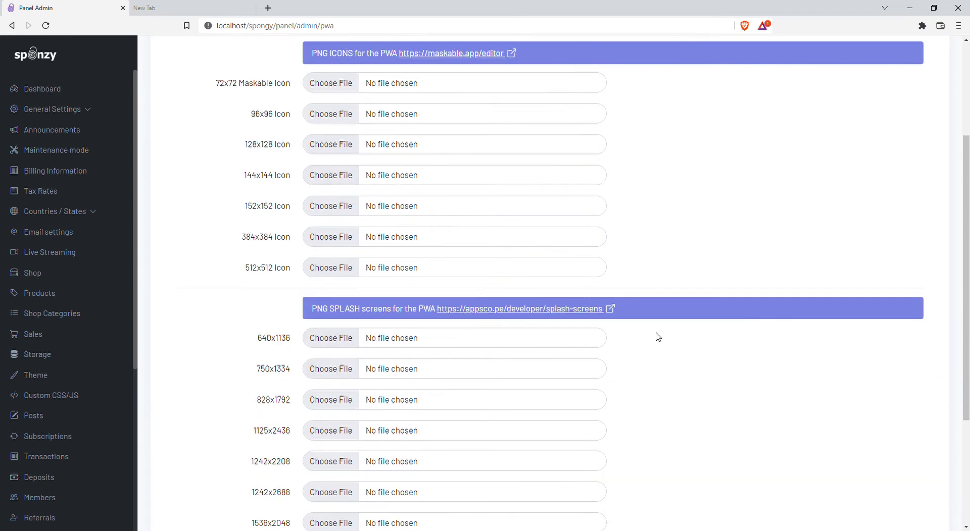
scroll(374, 380, down, 3)
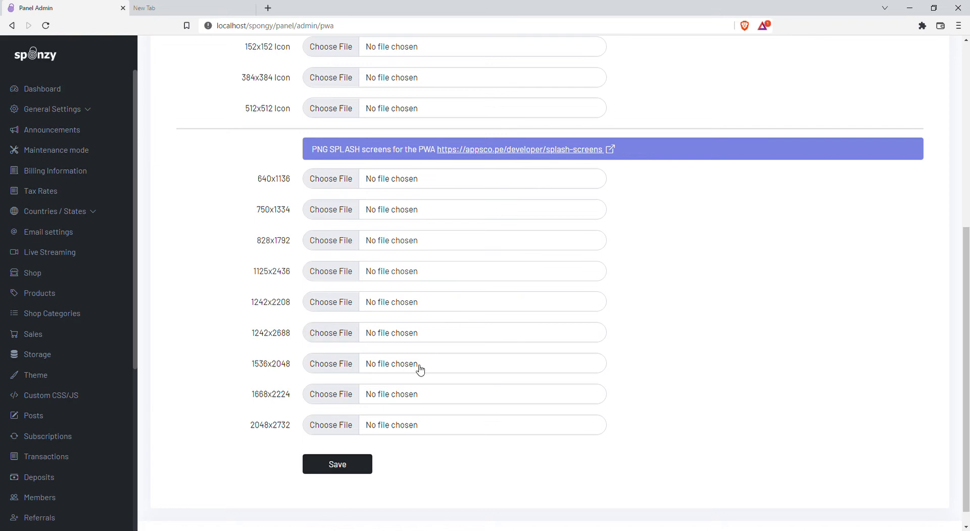
scroll(362, 398, up, 6)
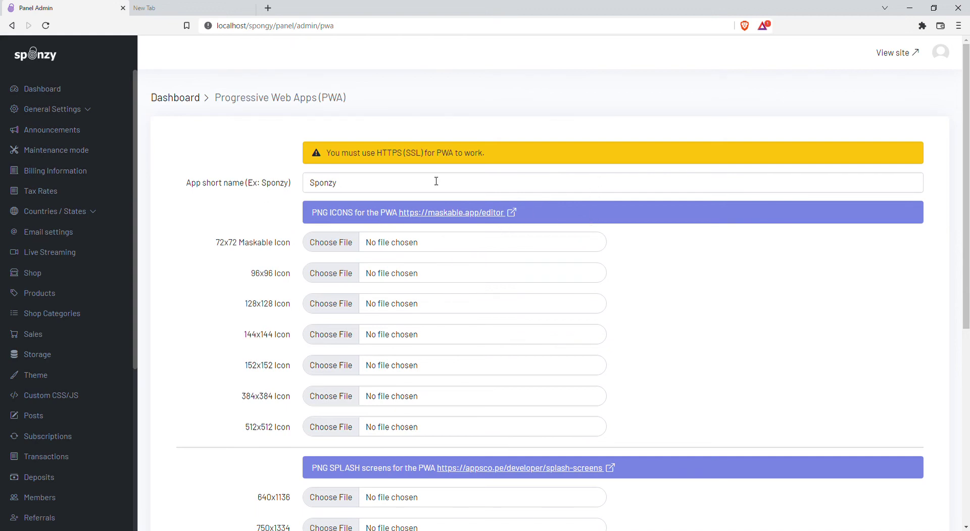
scroll(686, 212, down, 3)
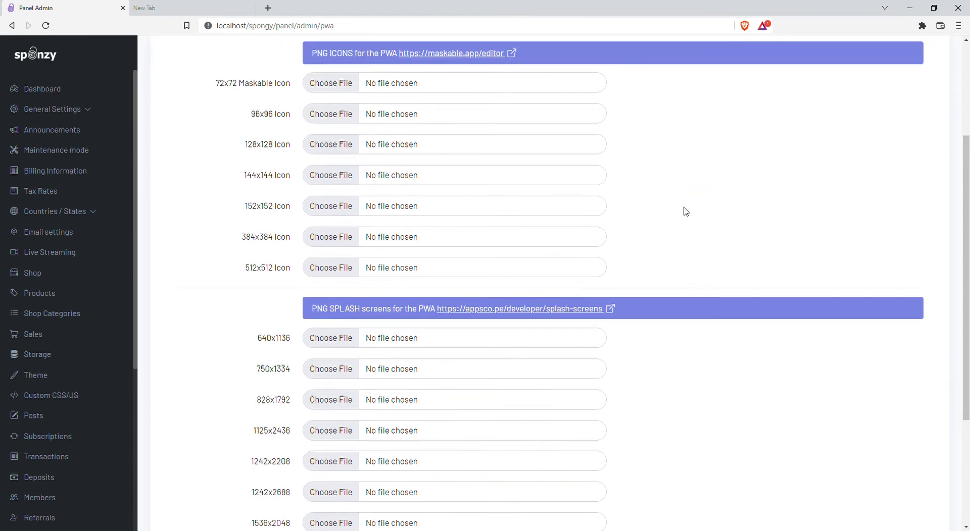
scroll(686, 211, down, 3)
scroll(685, 211, up, 6)
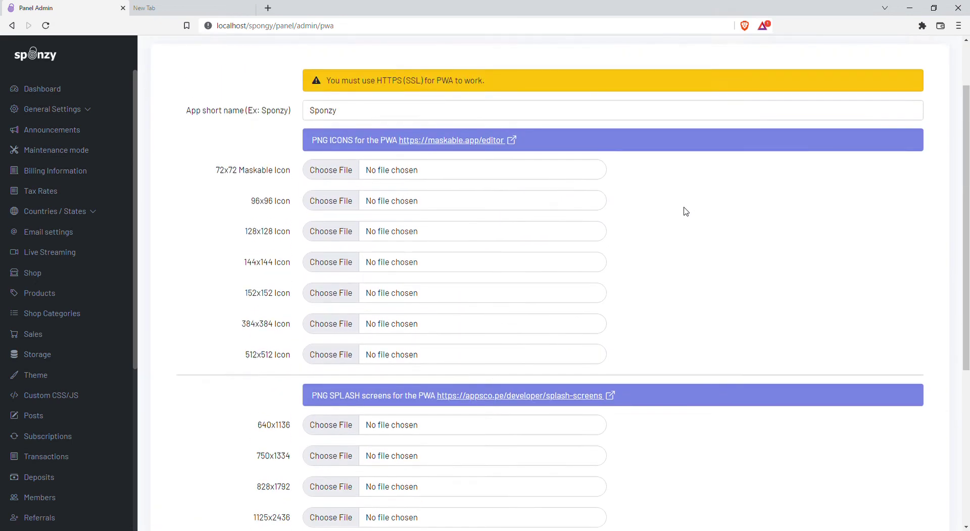
scroll(51, 253, down, 6)
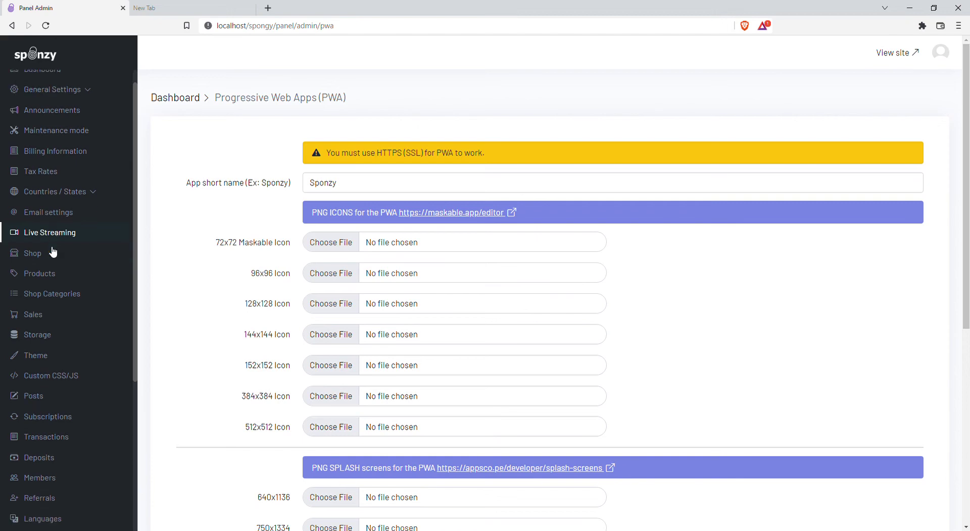
scroll(57, 262, up, 5)
scroll(57, 263, up, 1)
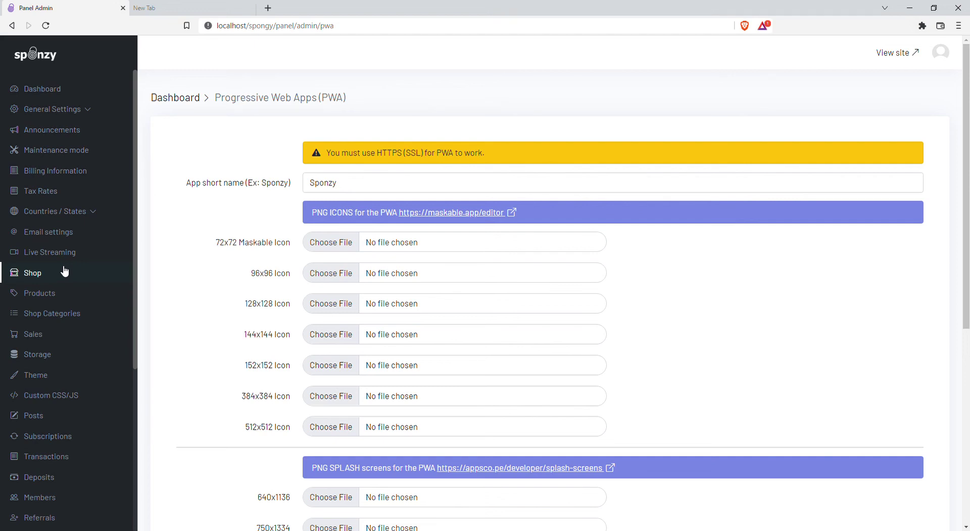
scroll(87, 199, down, 4)
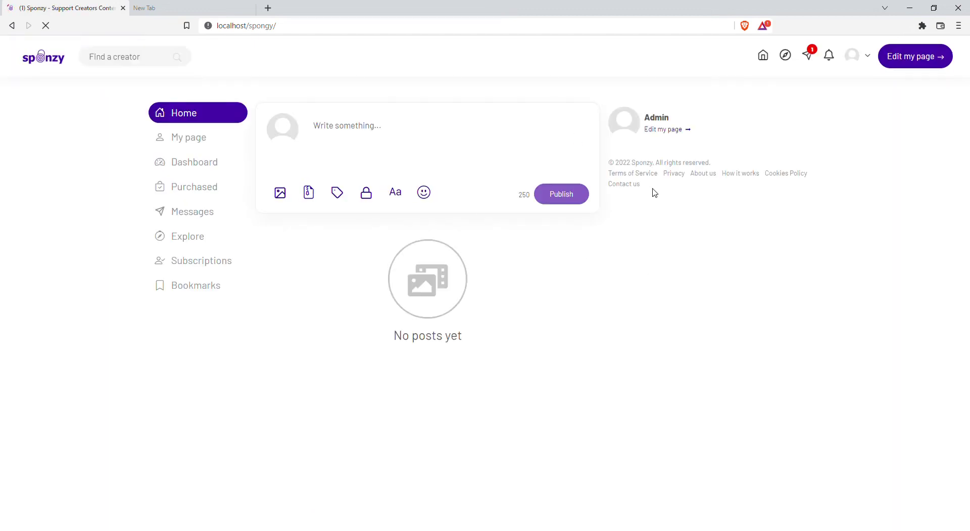
Step: Open the account's Dashboard on the public site and examine its earnings, balance and subscription statistics
click(218, 162)
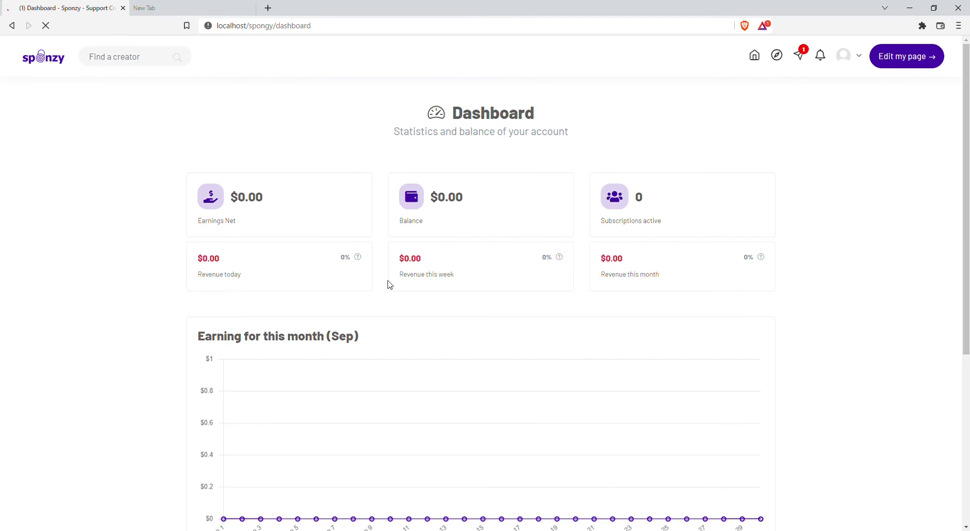
scroll(576, 268, down, 5)
scroll(444, 267, up, 5)
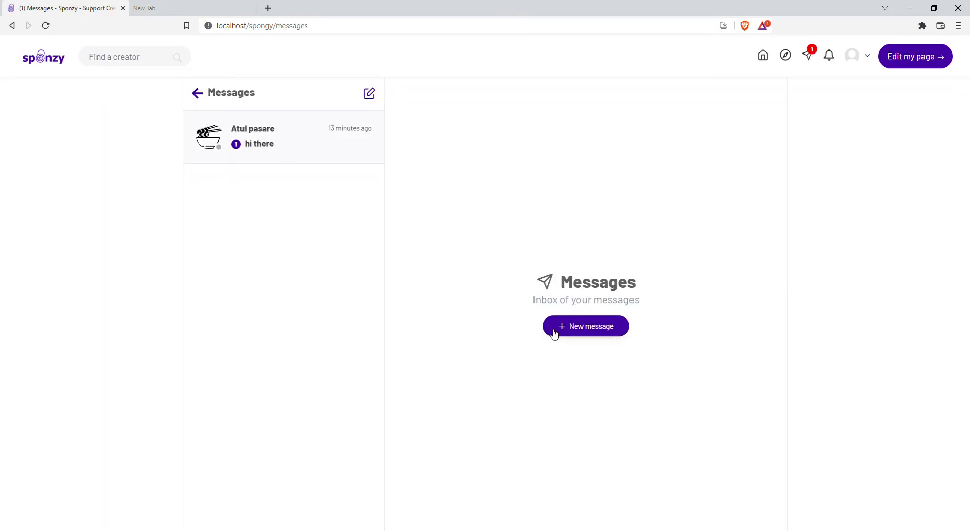
Step: Open the member's "hi there" conversation in Messages and send a two-line reply reading "hey" and "h r u ?"
click(281, 150)
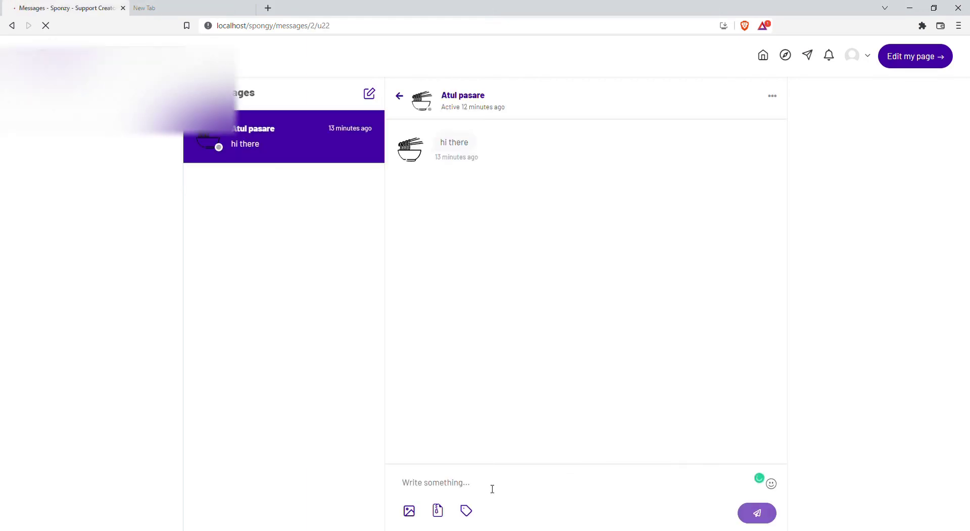
text(hey)
key(shift+Return)
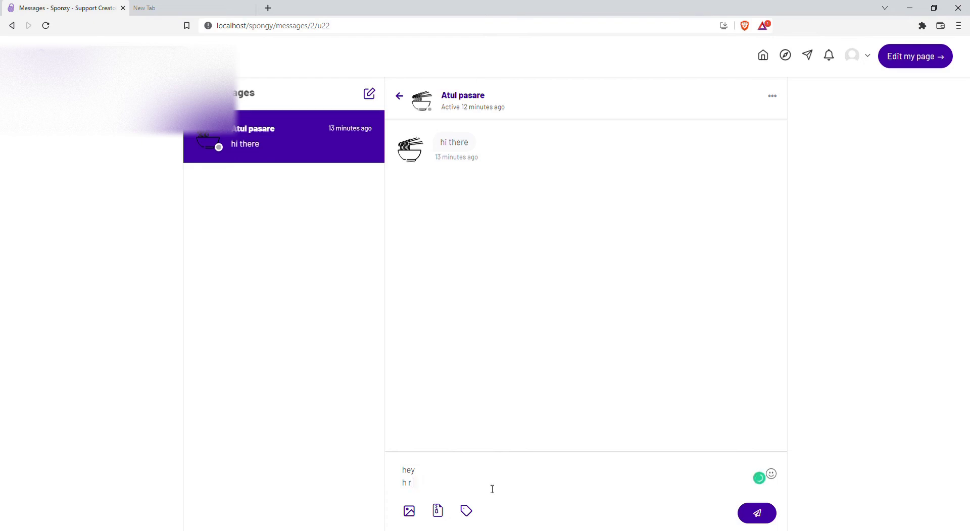
text(?)
key(shift+Return)
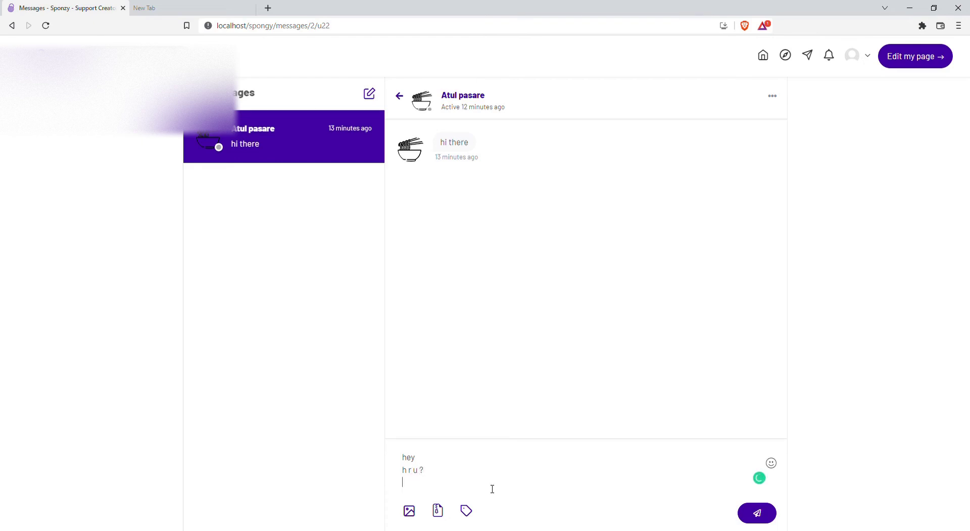
click(755, 513)
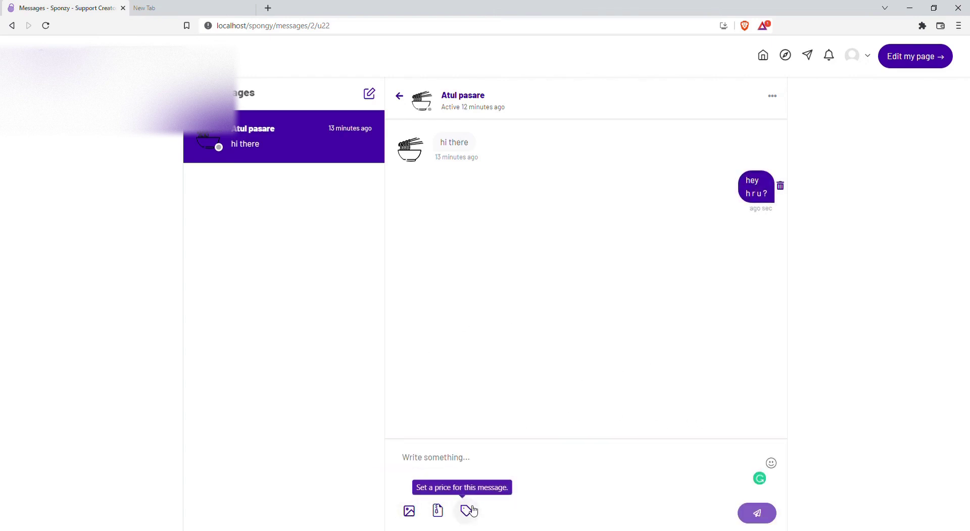
Step: Send the member a message with an attached PNG image, the text "gtgt" and a price of $45
click(409, 512)
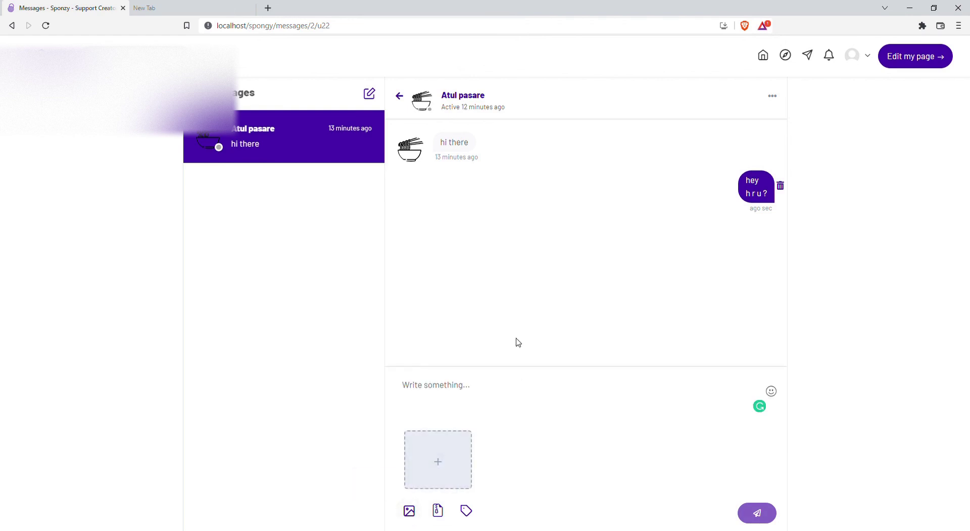
click(427, 459)
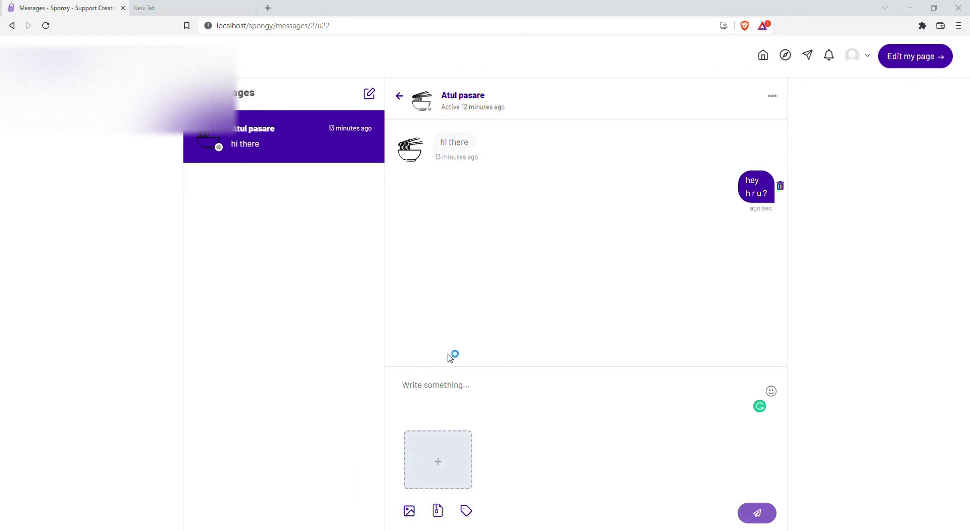
double_click(273, 150)
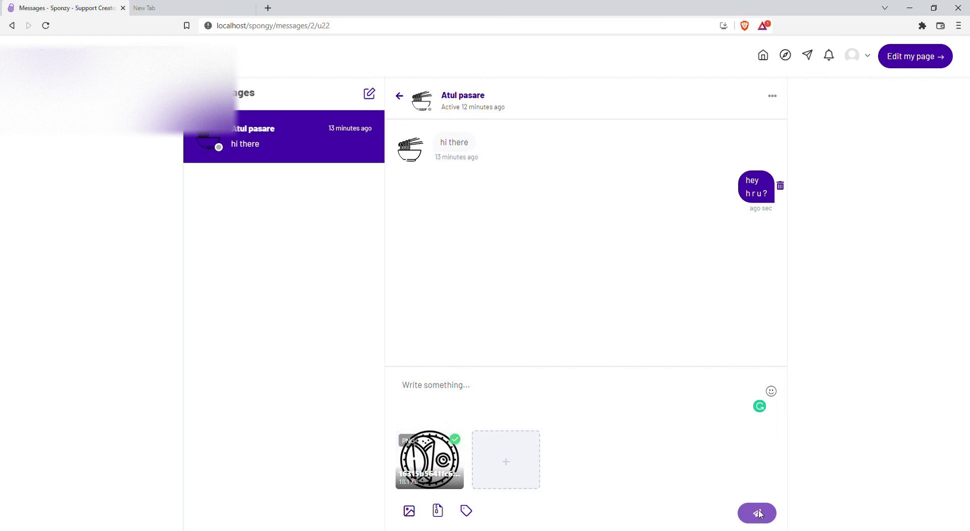
click(438, 511)
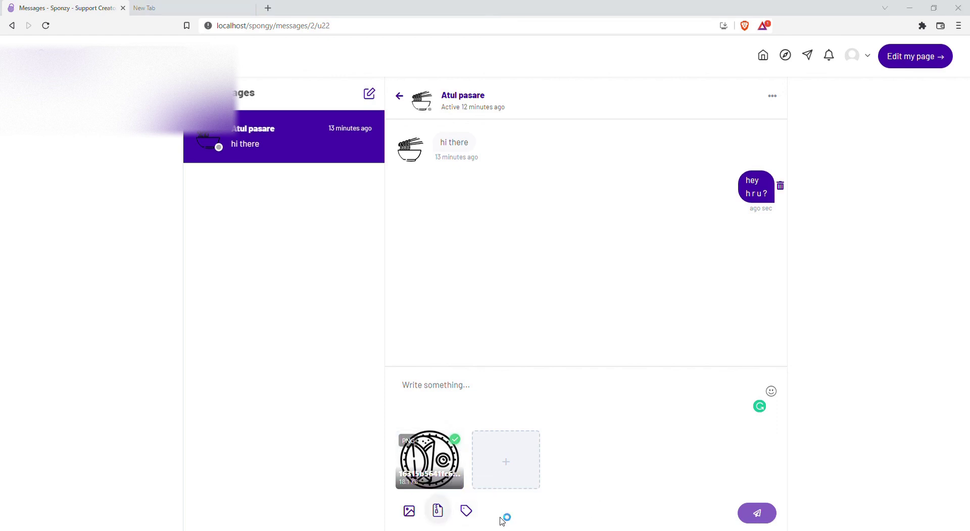
click(467, 512)
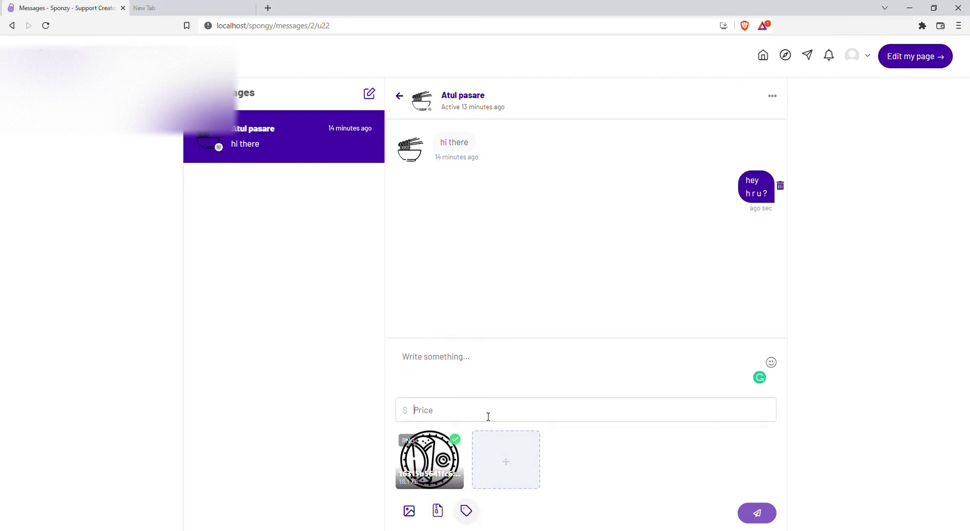
text(4)
text(gtgt)
click(756, 513)
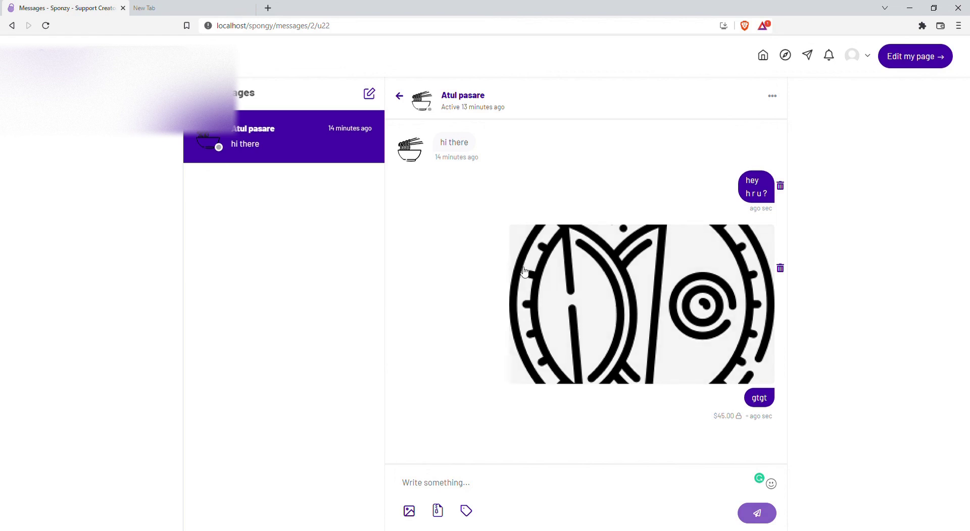
Step: Delete the priced image message and the "hey h r u ?" reply from the conversation
click(781, 270)
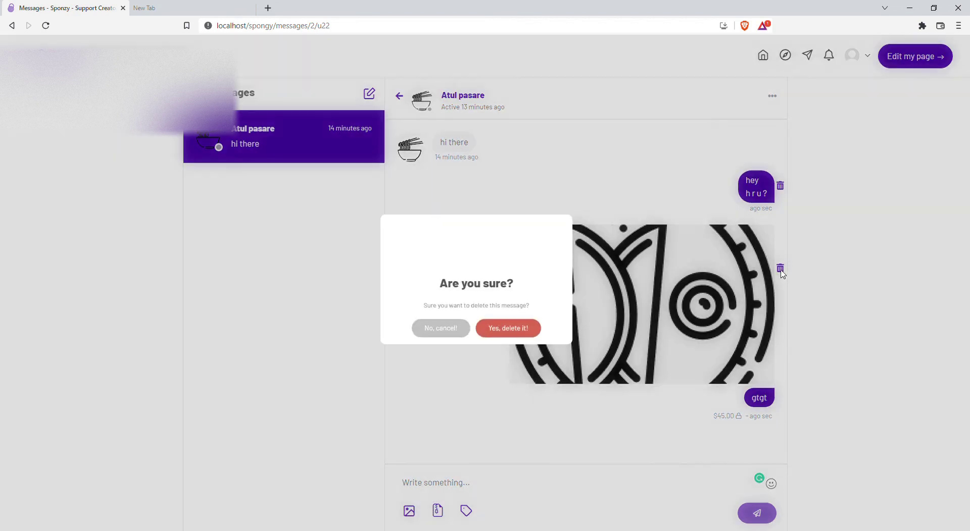
click(527, 342)
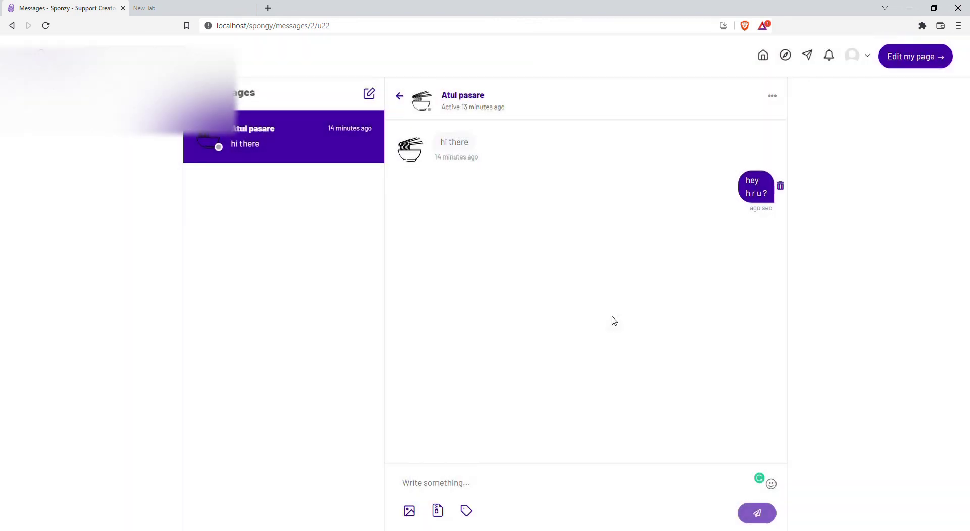
click(780, 187)
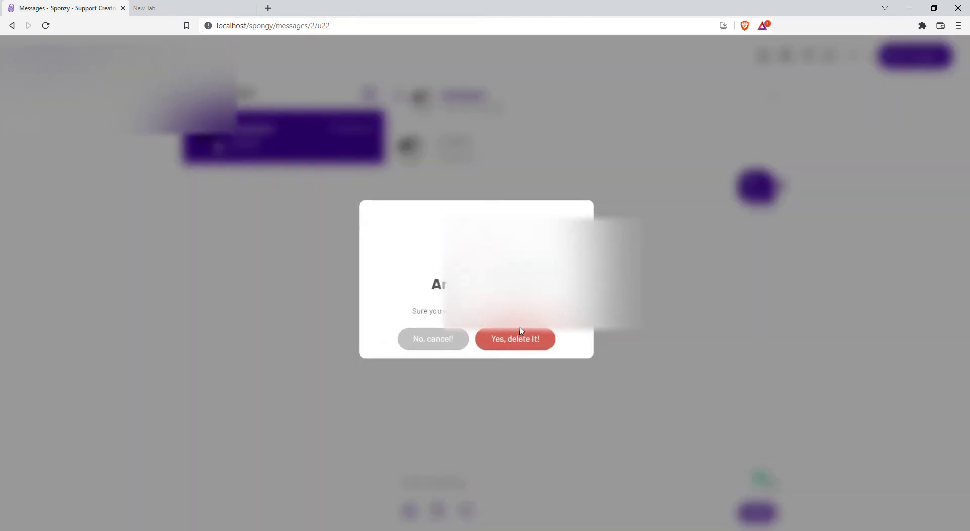
click(502, 342)
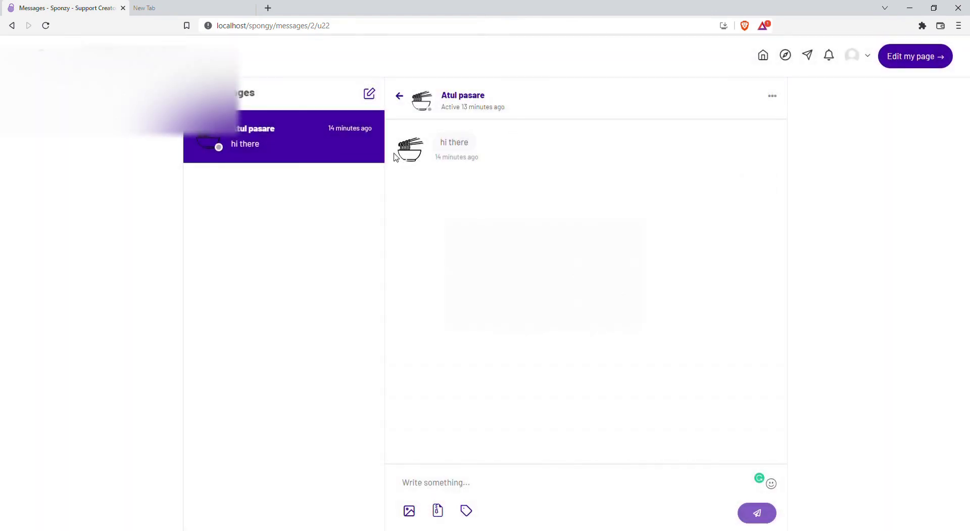
Step: View the conversation's Delete and Restrict options, close them and return to the site's home page
click(772, 96)
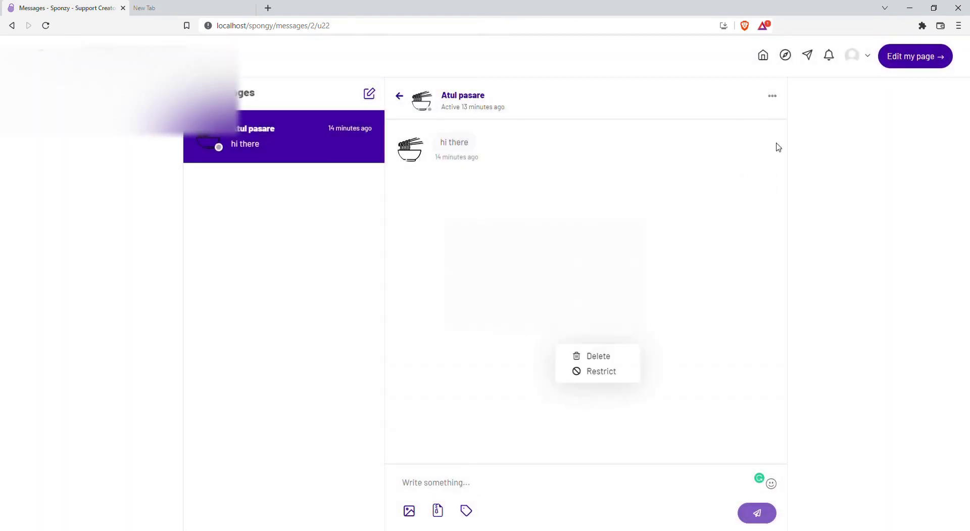
click(464, 181)
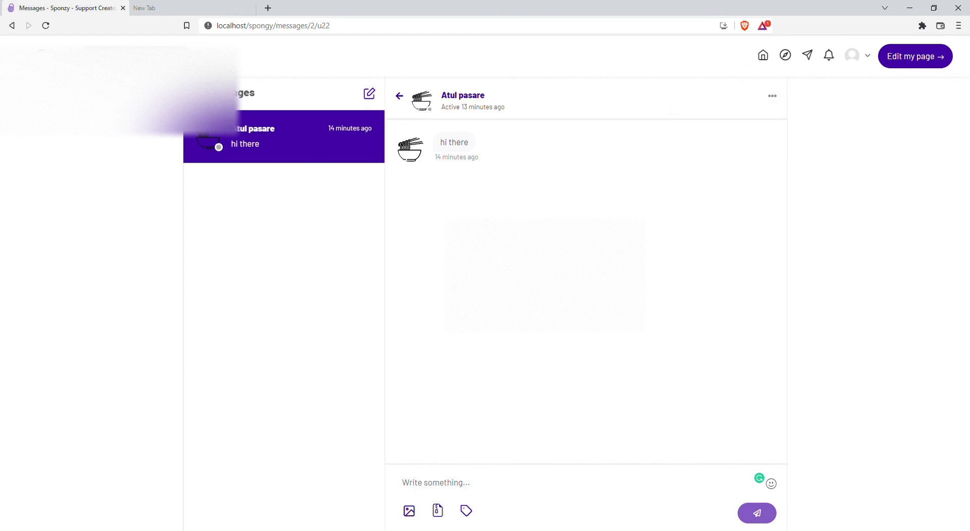
key(F5)
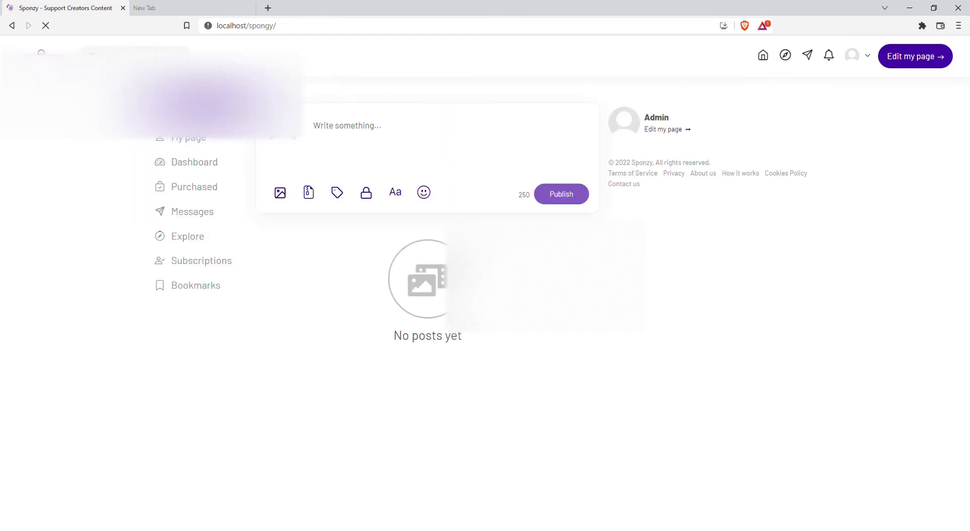
Step: Open the account's My Posts page and install the Sponzy web app from its footer
click(850, 54)
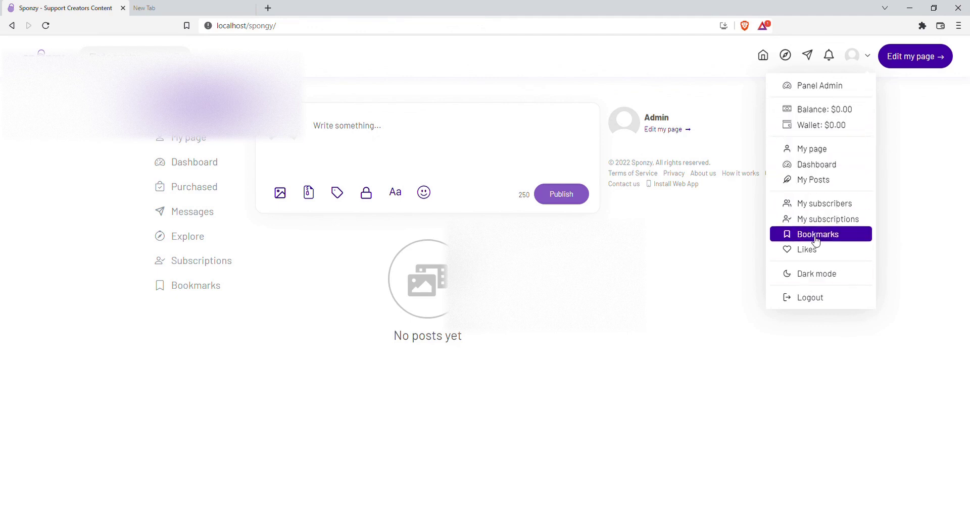
click(815, 181)
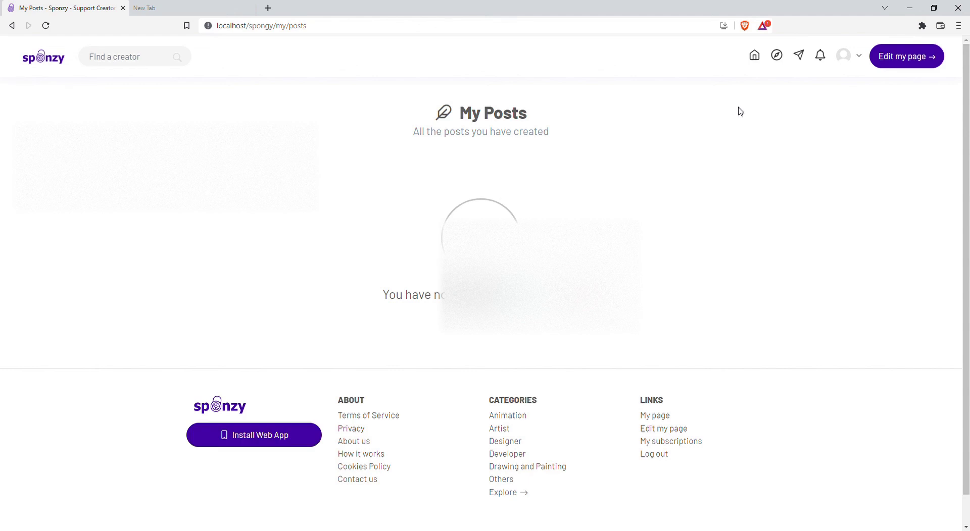
click(251, 440)
key(ctrl+w)
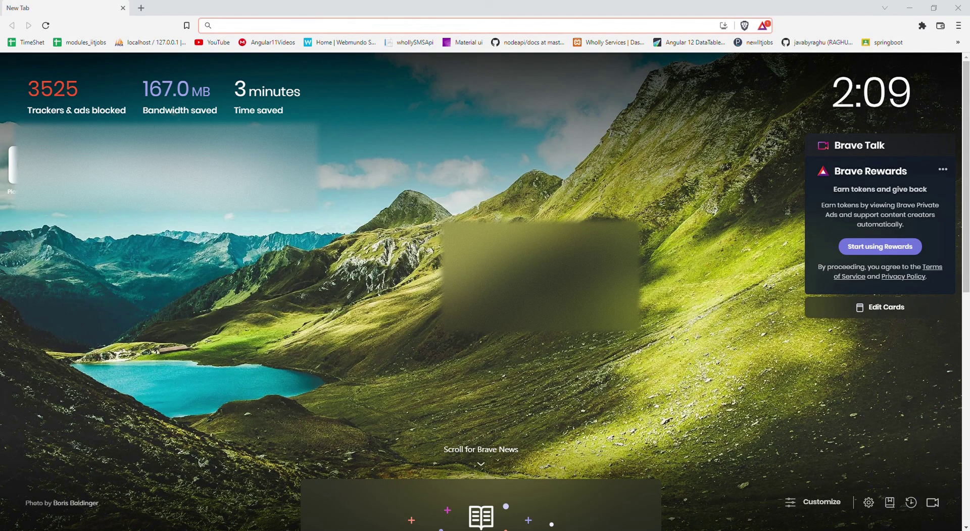